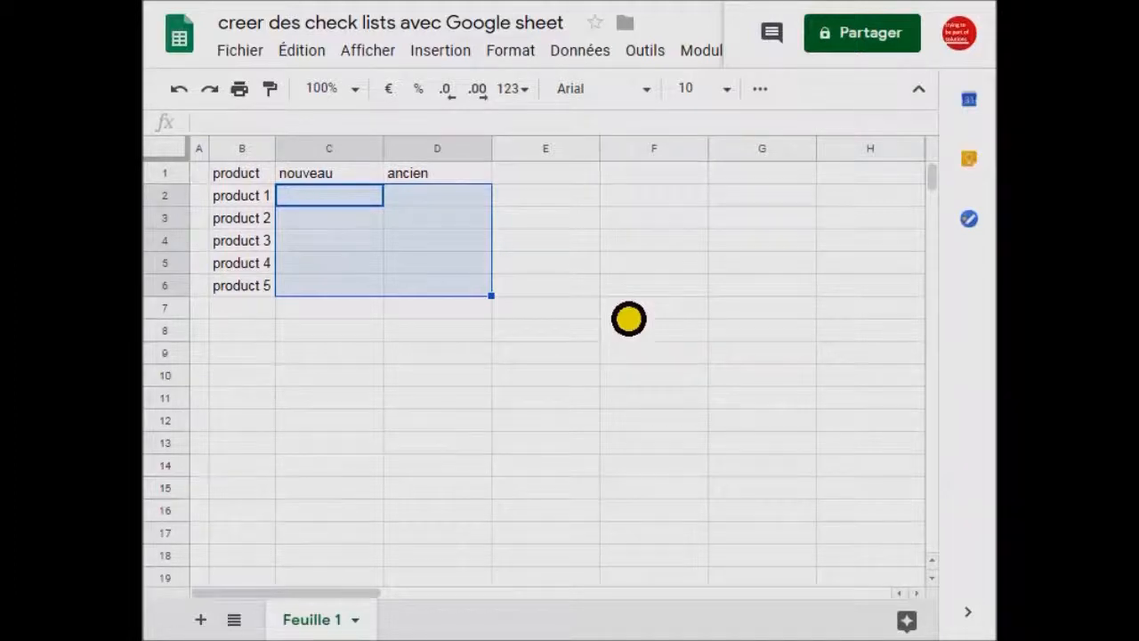
Set the sheet's zoom level to 150%, with the product table B1:D6 selected.
drag(253, 180, 468, 308)
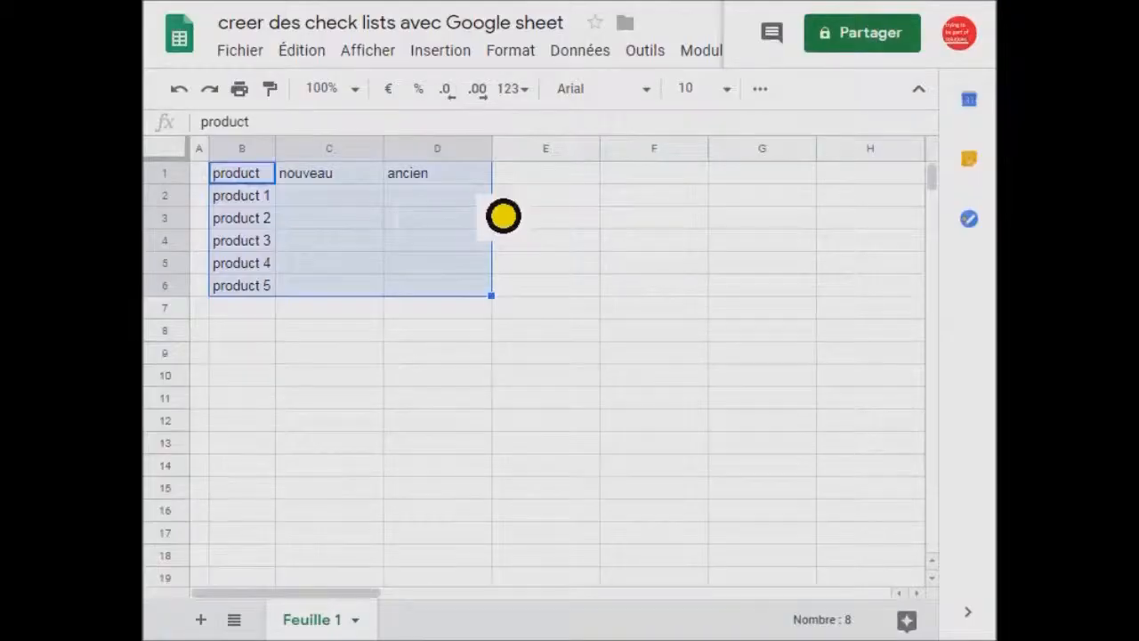
click(264, 175)
drag(264, 176, 460, 313)
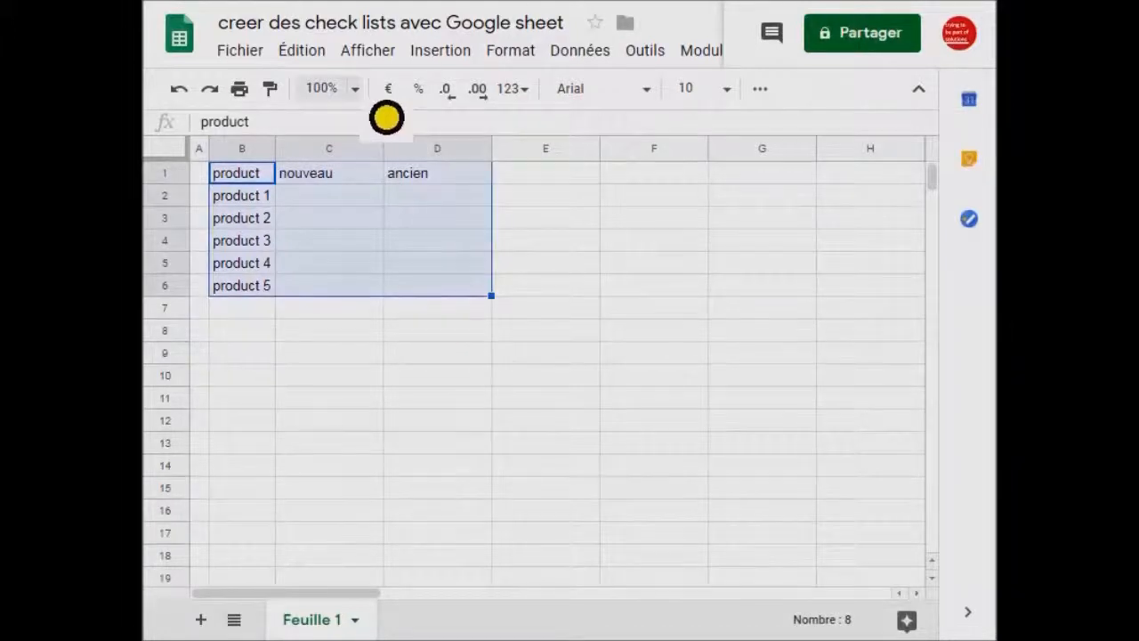
click(358, 89)
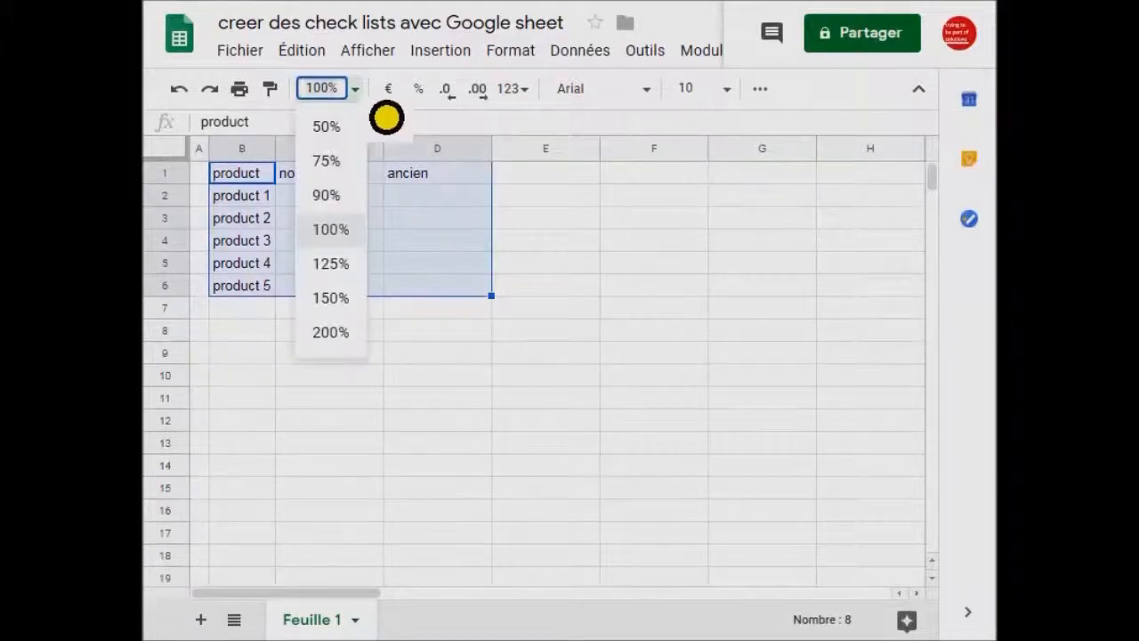
click(363, 312)
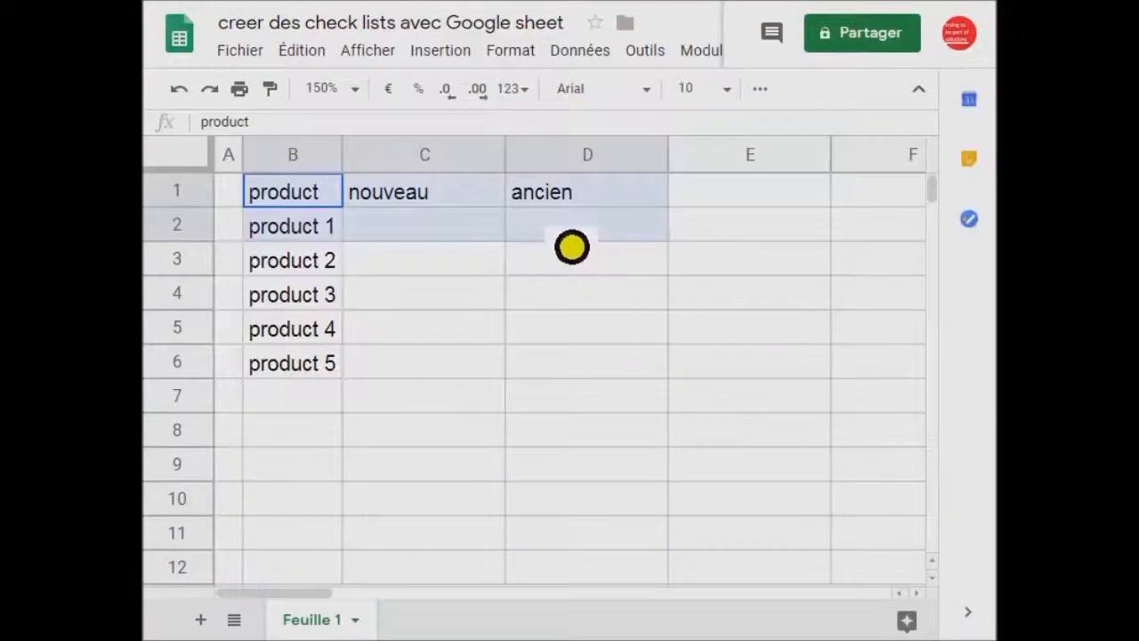
Apply black borders around and between all cells of the product table in B1:D6.
drag(570, 247, 582, 387)
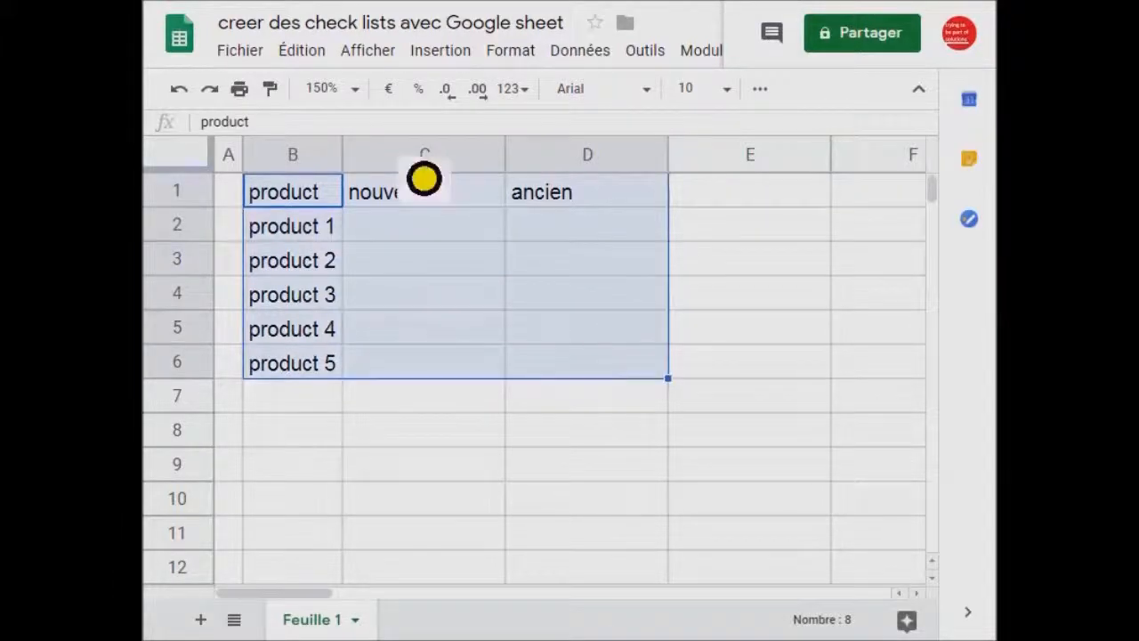
click(532, 54)
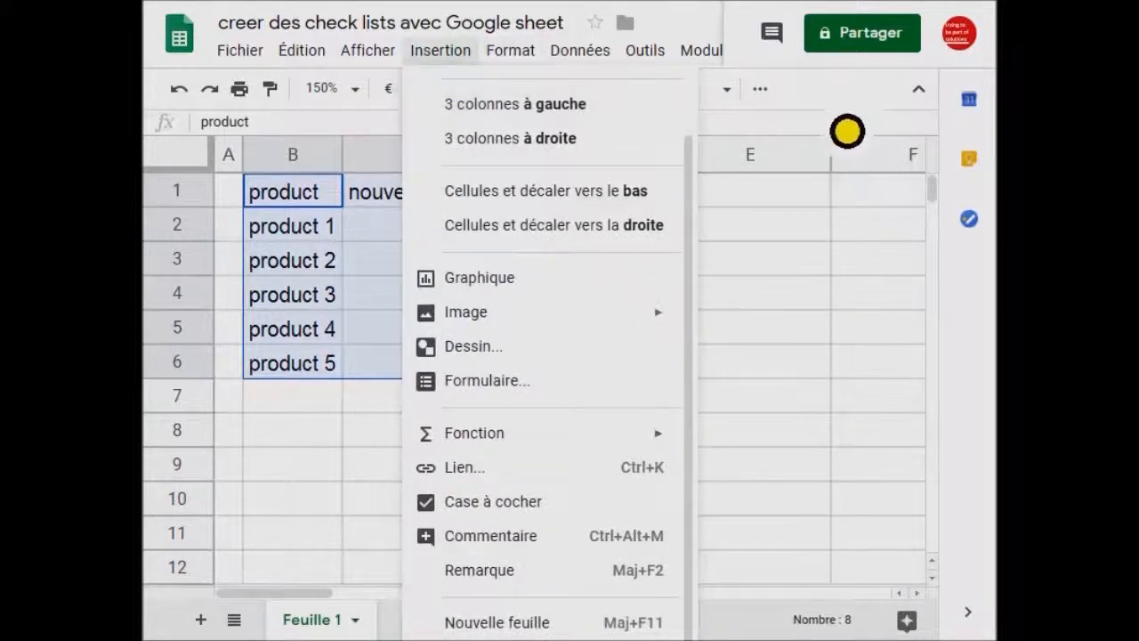
click(847, 126)
click(760, 89)
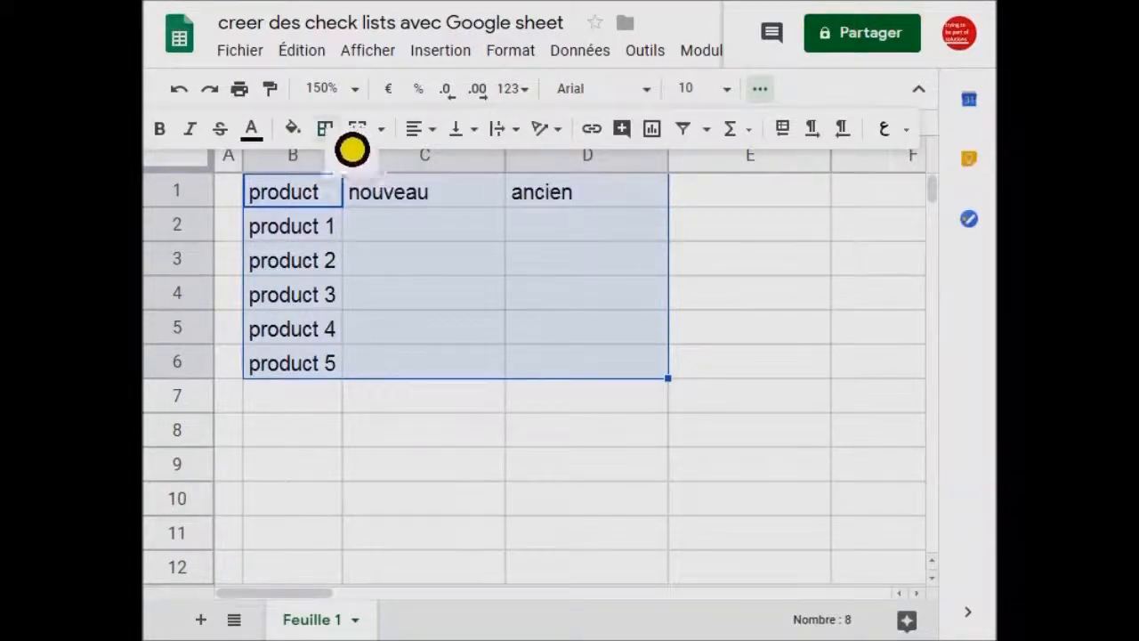
click(325, 131)
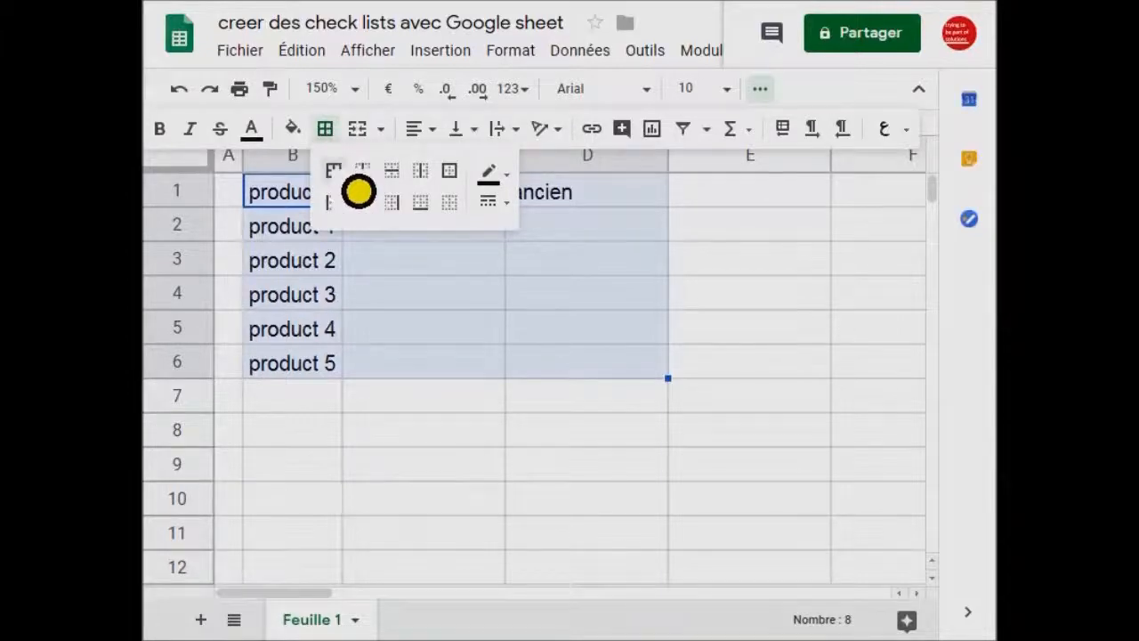
click(334, 171)
click(485, 400)
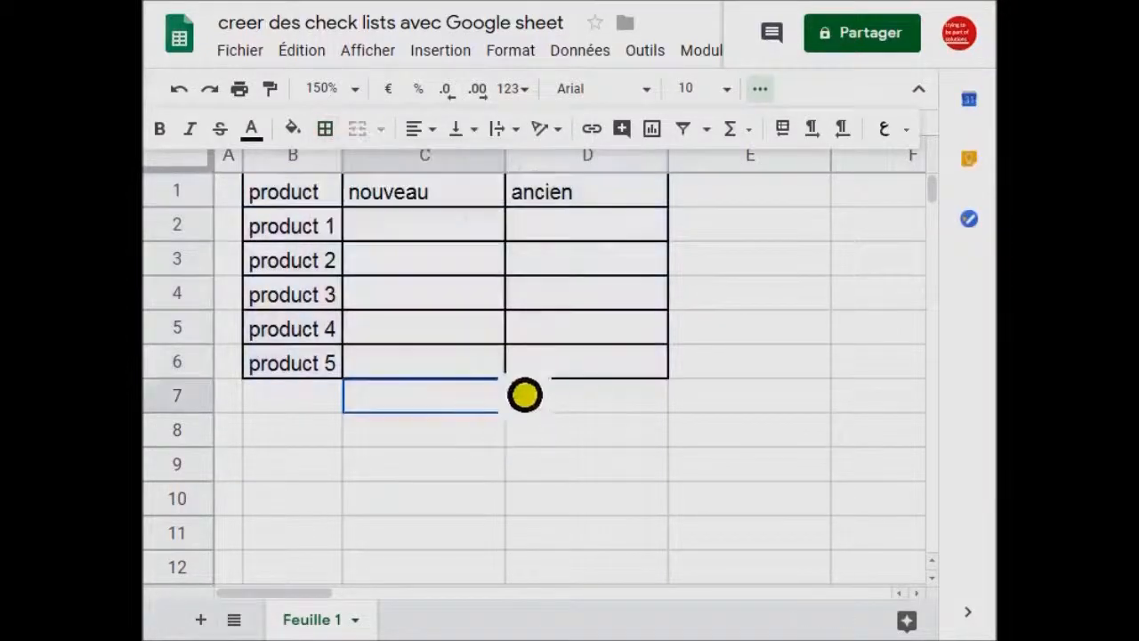
Try marking product 1 as nouveau by entering the letter v in cell C2.
click(450, 236)
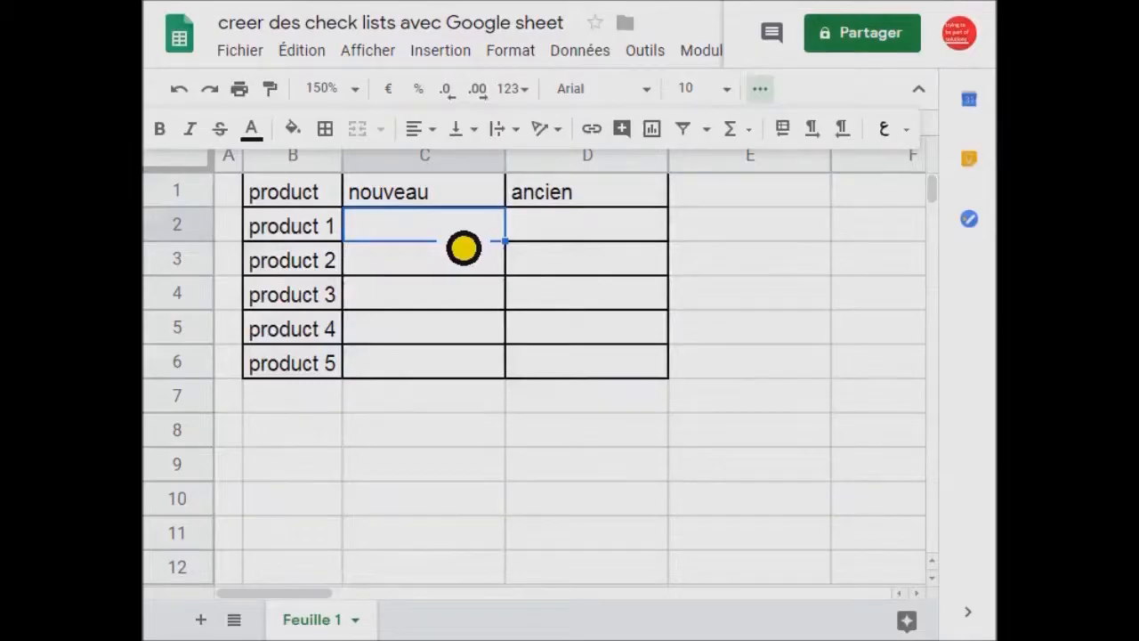
text(V)
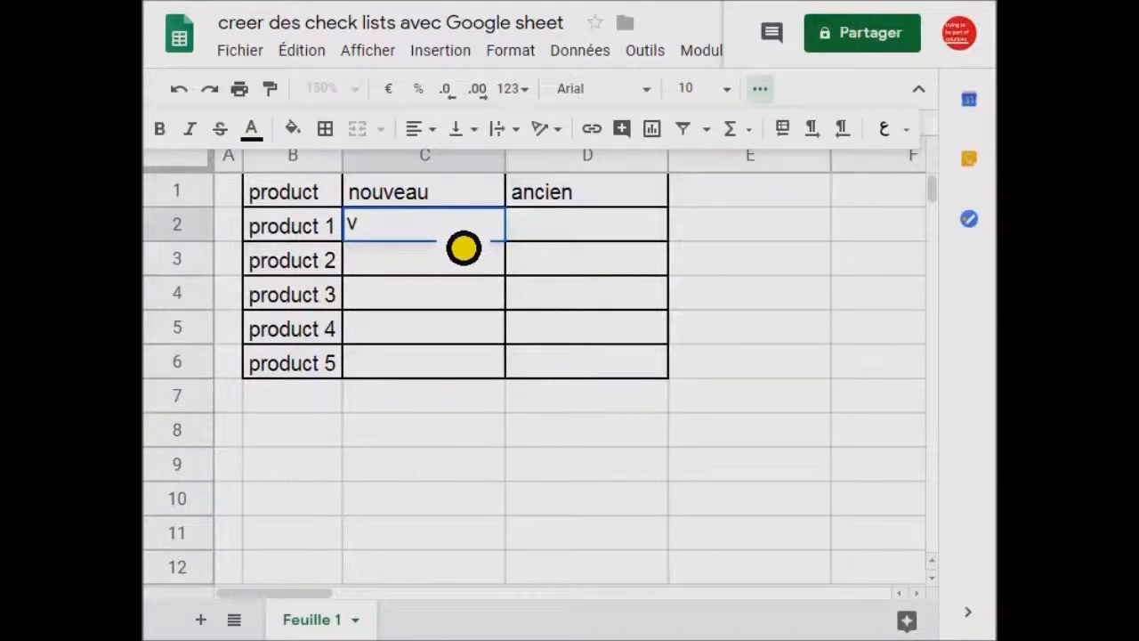
key(Return)
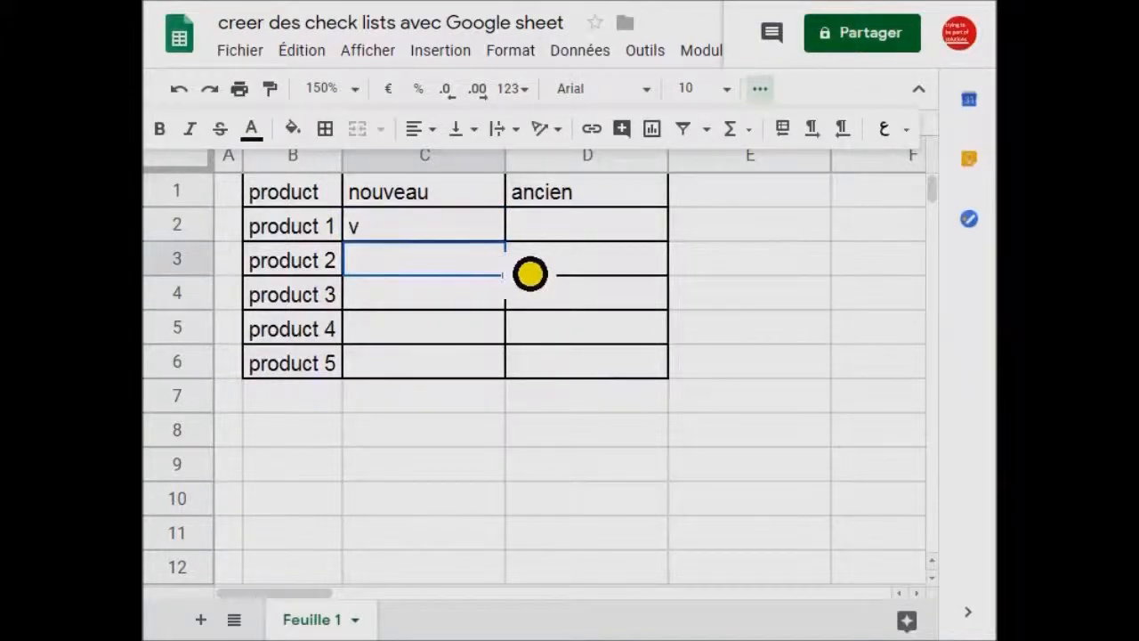
drag(391, 226, 618, 241)
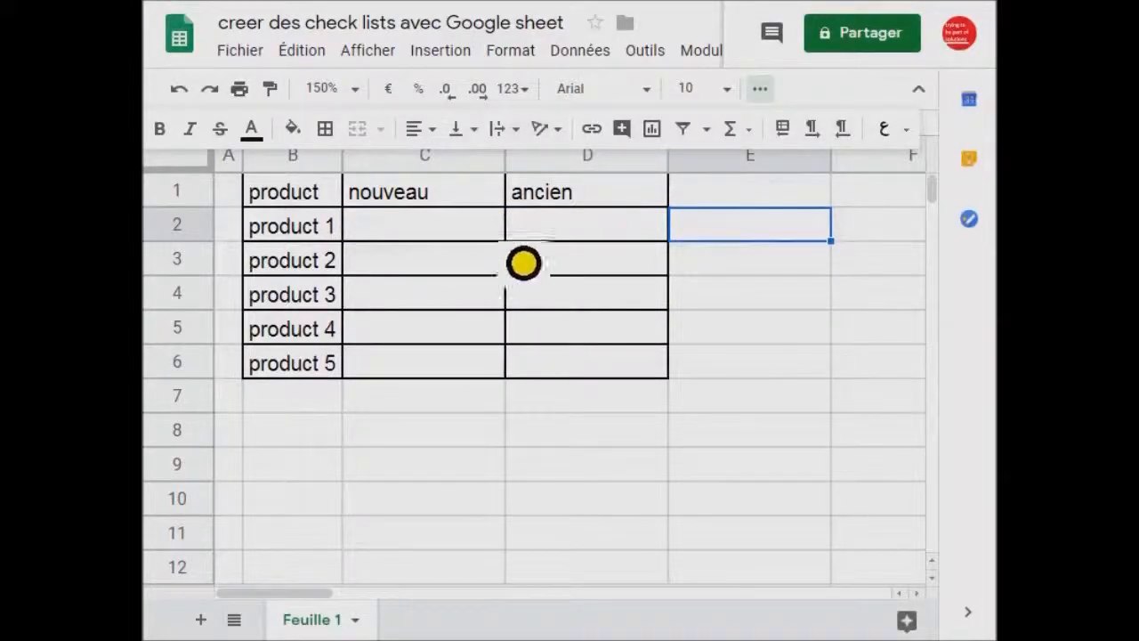
Insert checkboxes in the nouveau column for product 1 to product 5, cells C2:C6.
drag(418, 238, 419, 382)
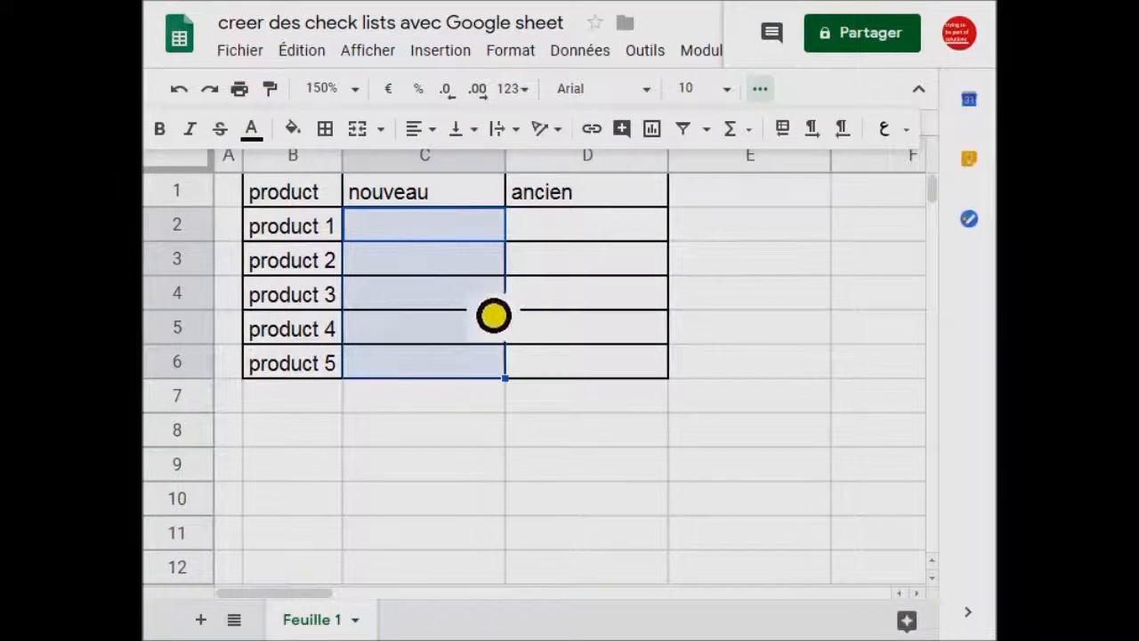
drag(450, 233, 632, 383)
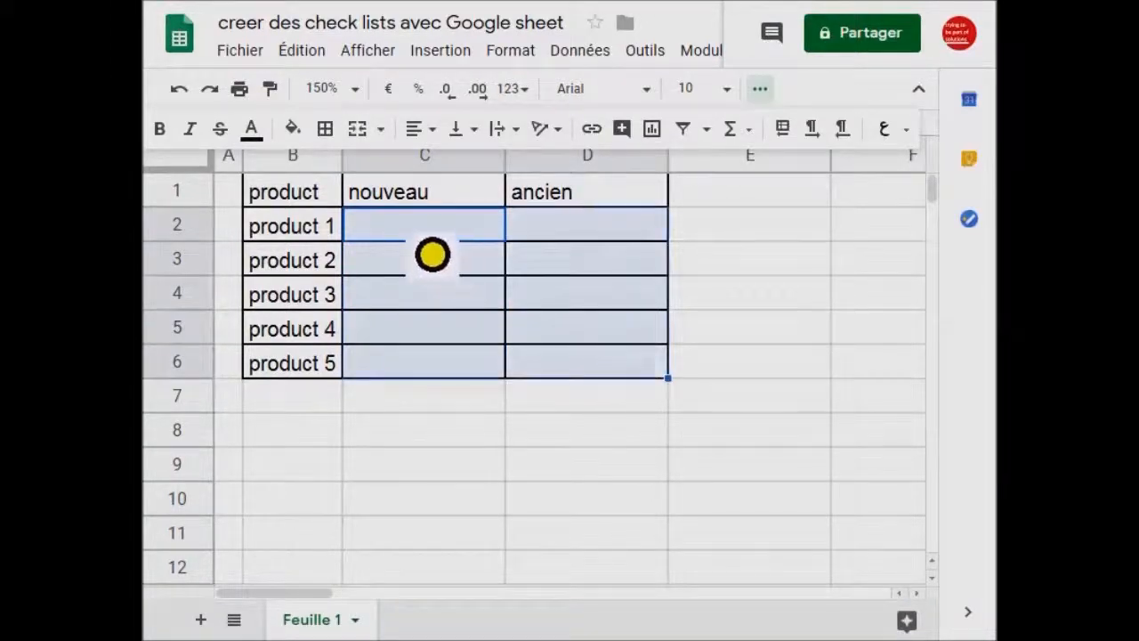
drag(424, 241, 426, 385)
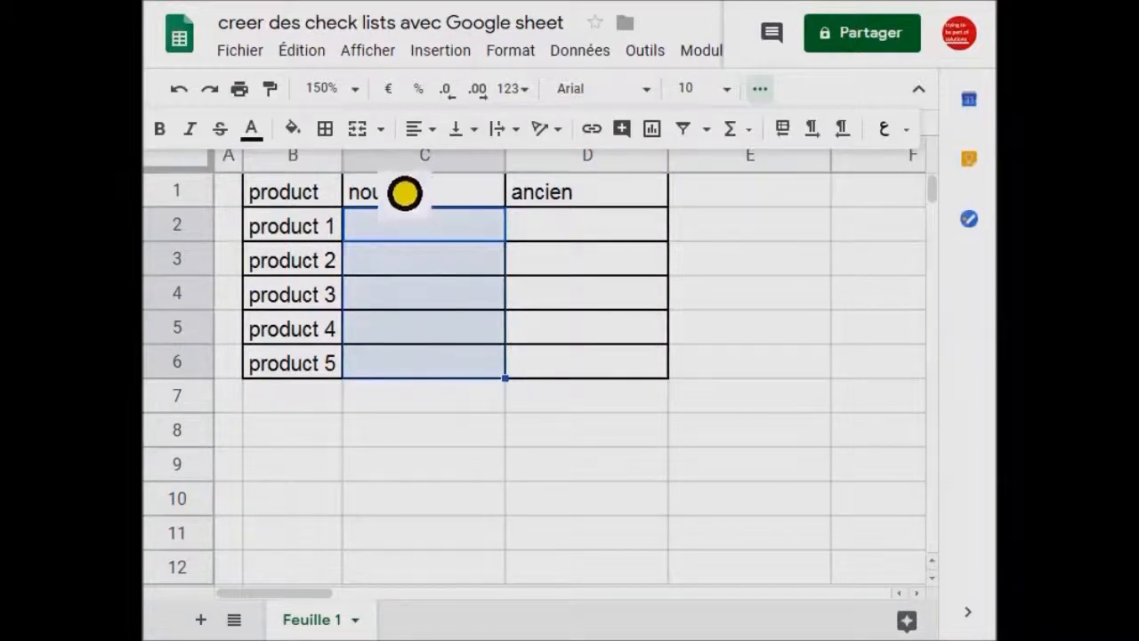
click(445, 50)
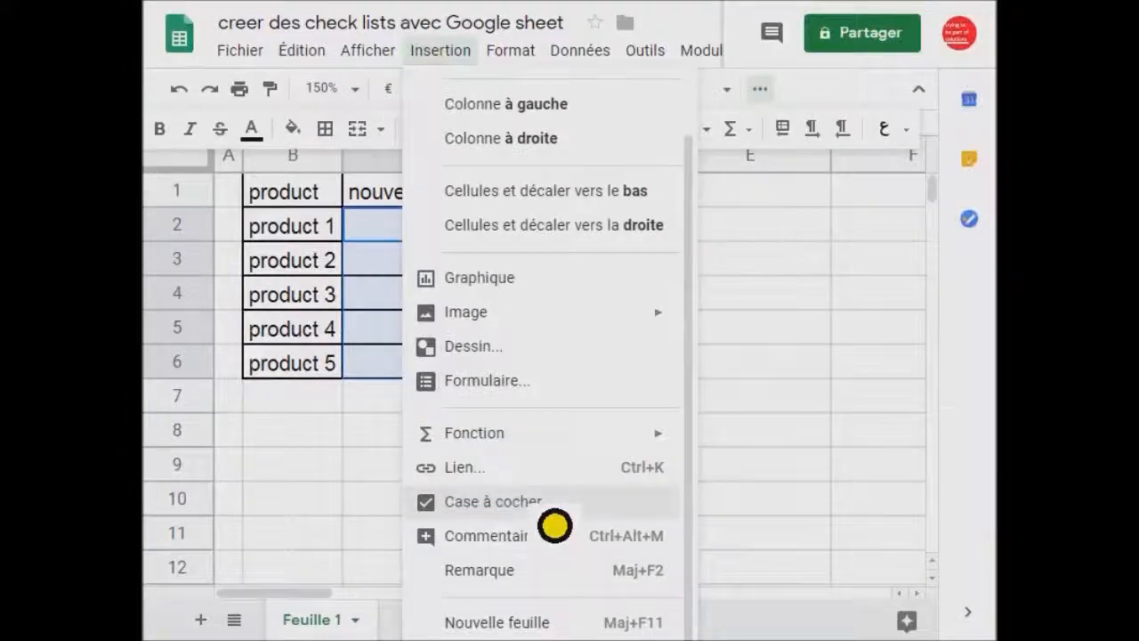
click(555, 470)
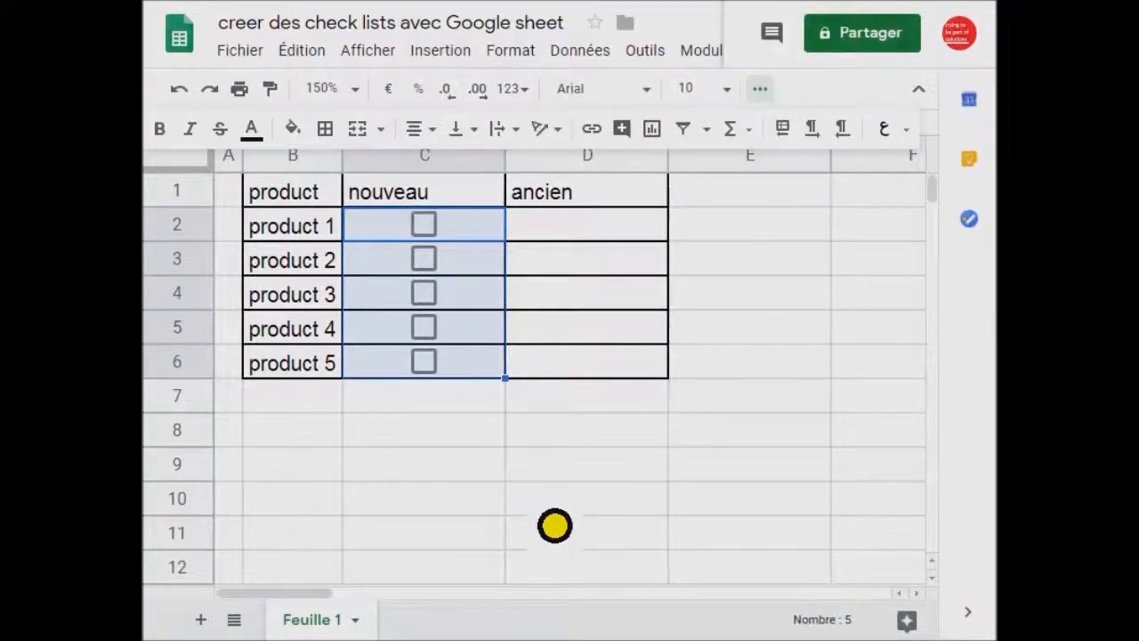
click(450, 434)
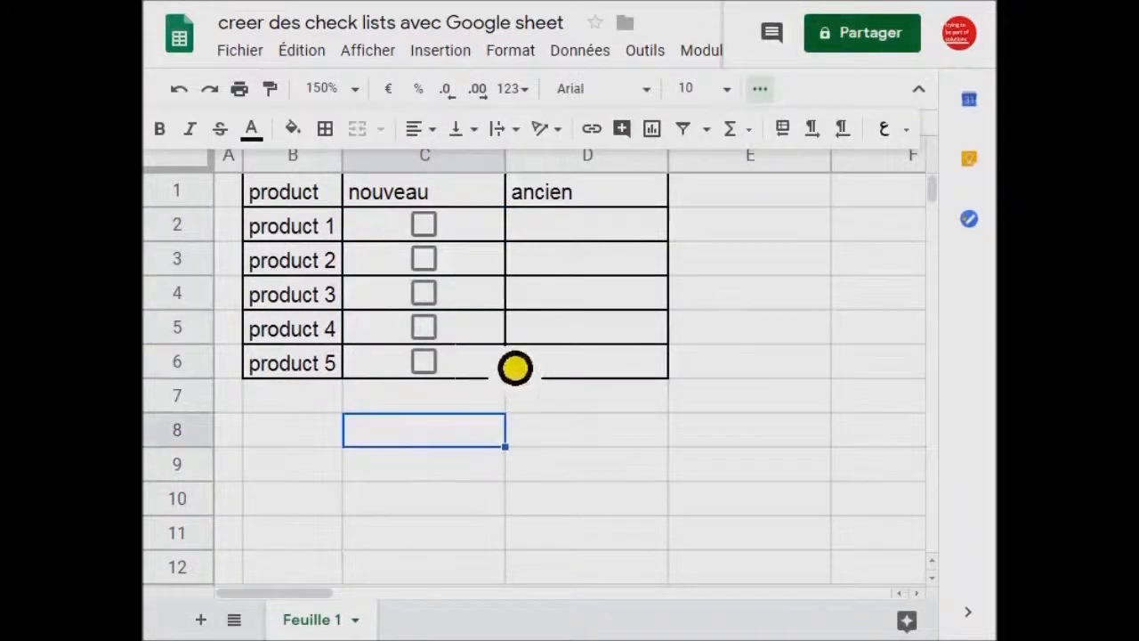
Tick the nouveau checkboxes for product 1, product 3 and product 5.
click(429, 227)
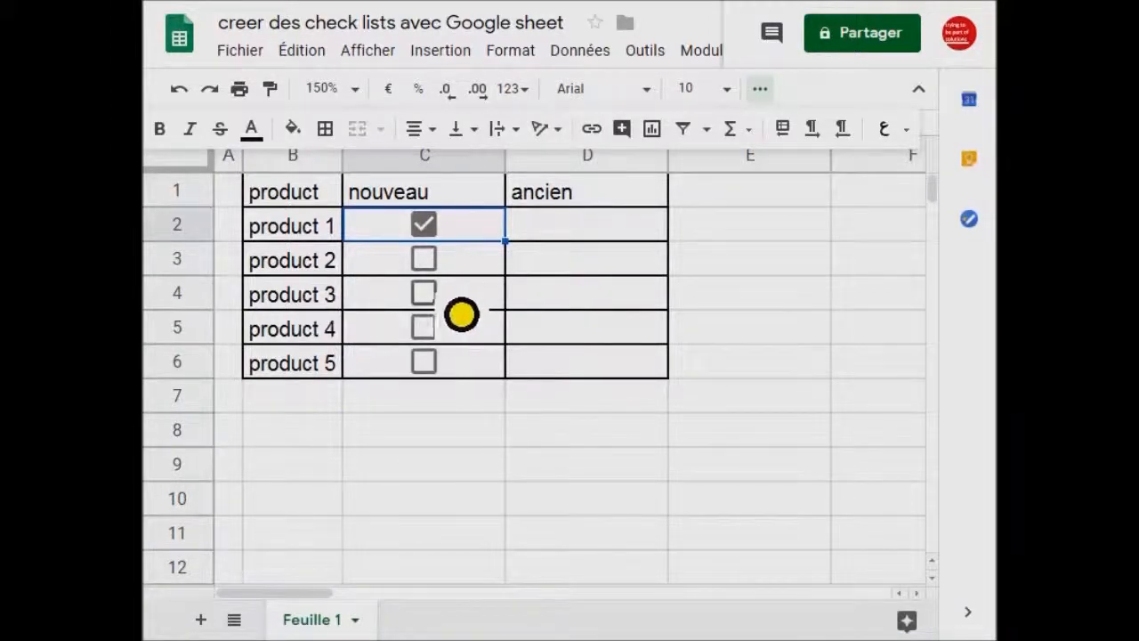
click(423, 292)
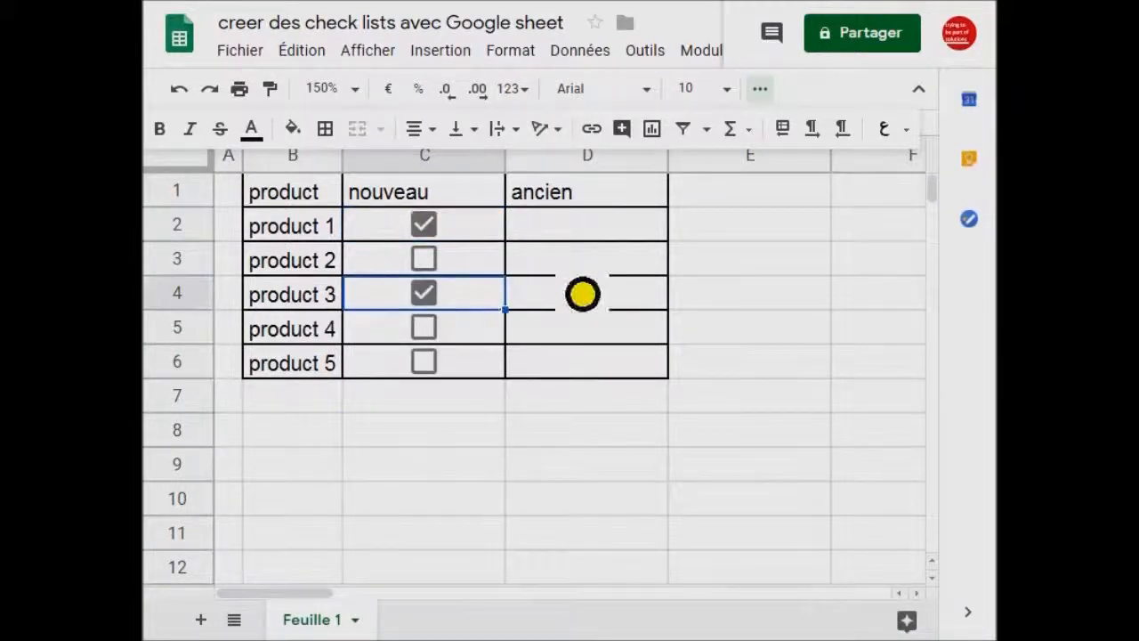
click(441, 372)
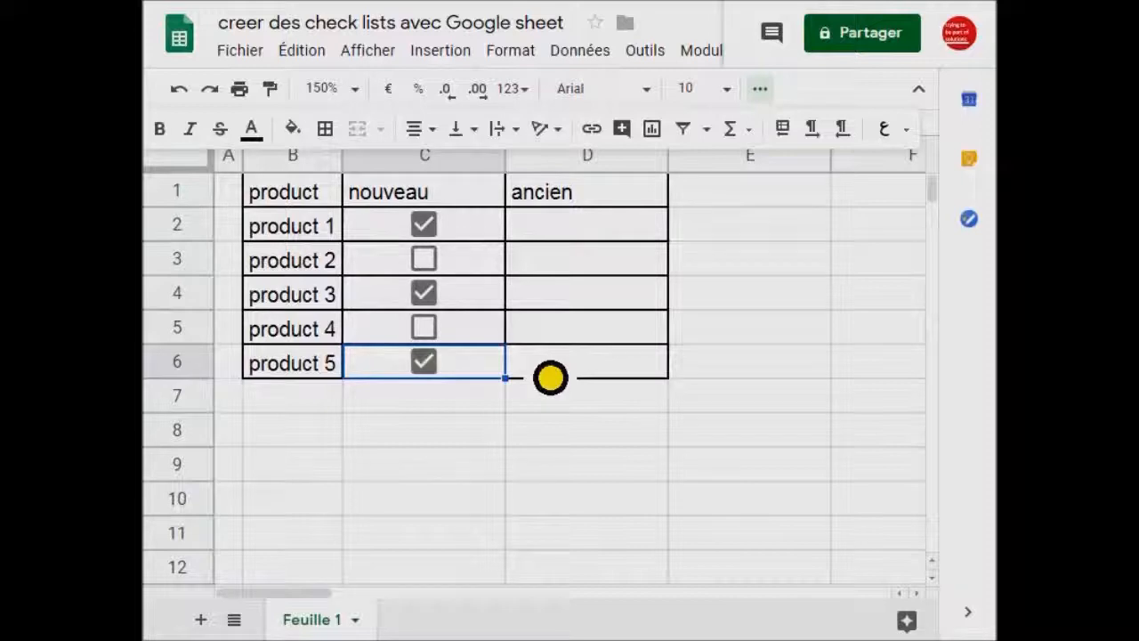
Insert checkboxes in the ancien column for product 1 to product 5, cells D2:D6.
drag(579, 249, 579, 396)
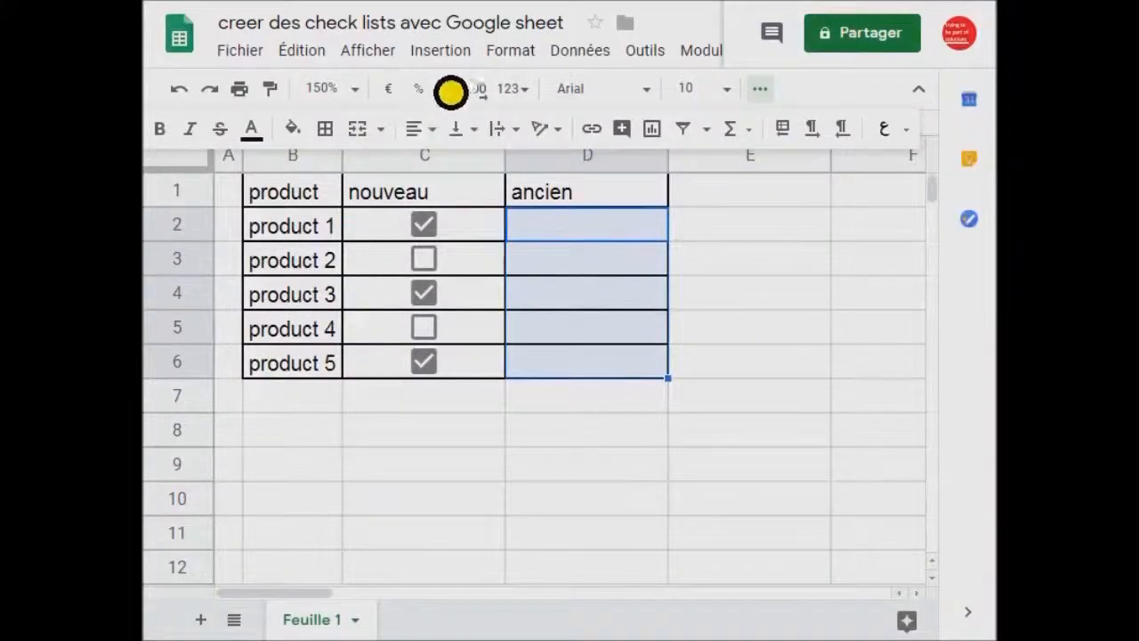
click(441, 50)
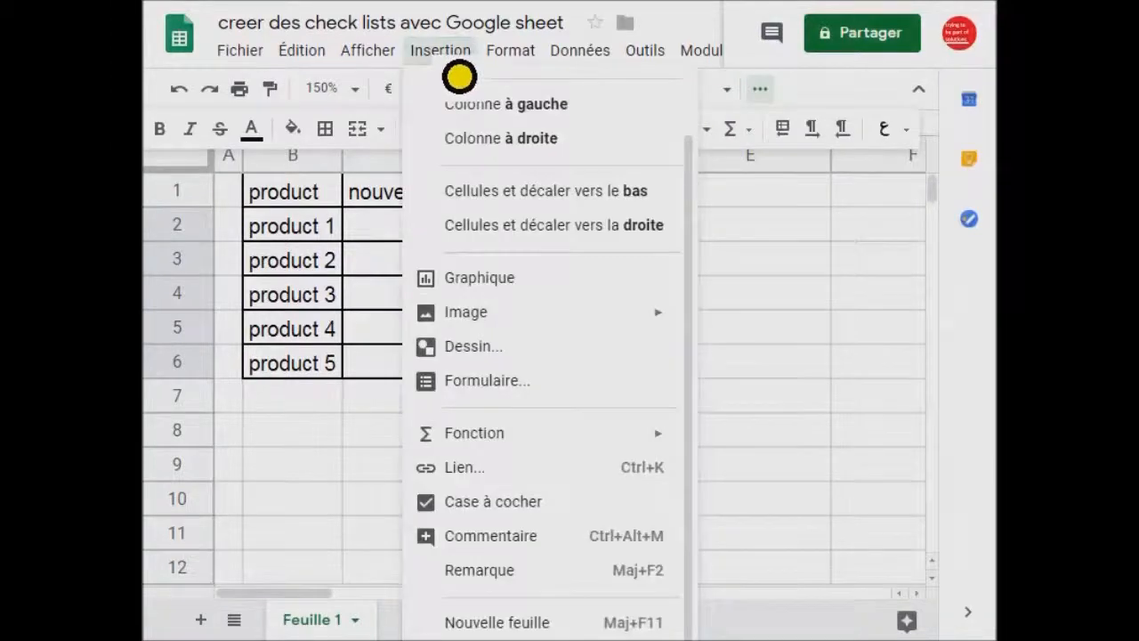
click(522, 514)
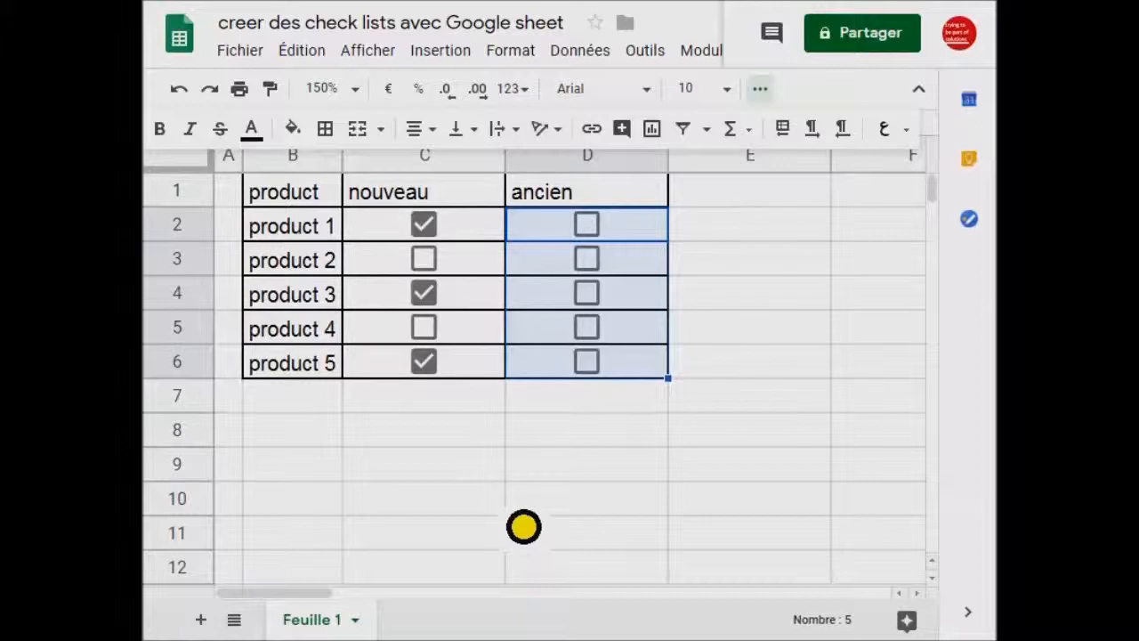
click(764, 260)
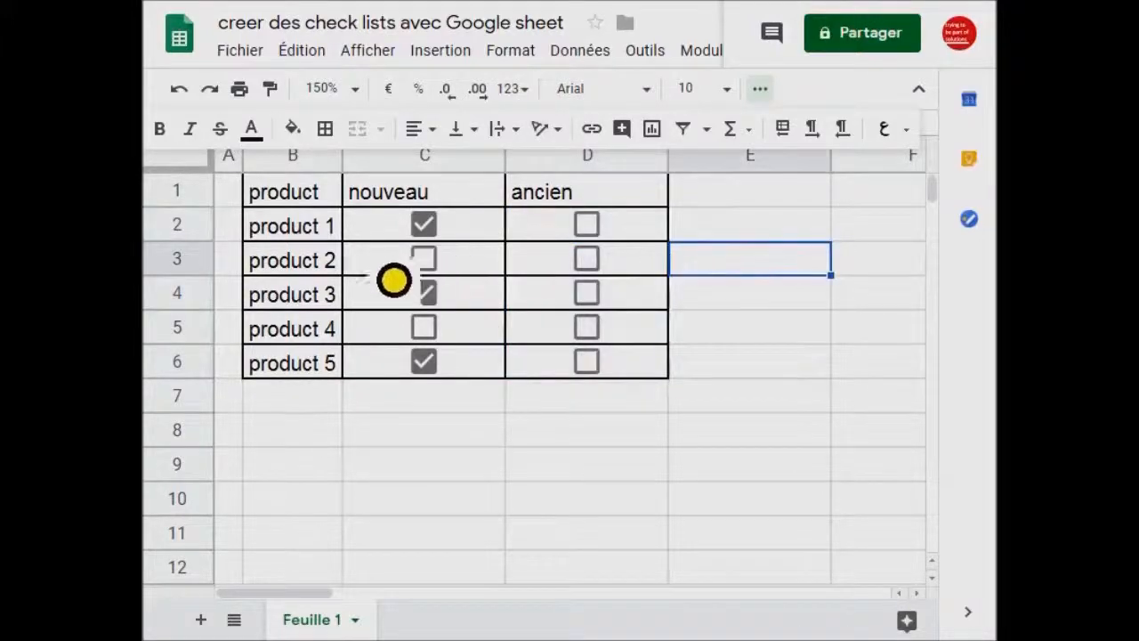
Tick the ancien checkboxes for product 2 and product 4.
click(588, 262)
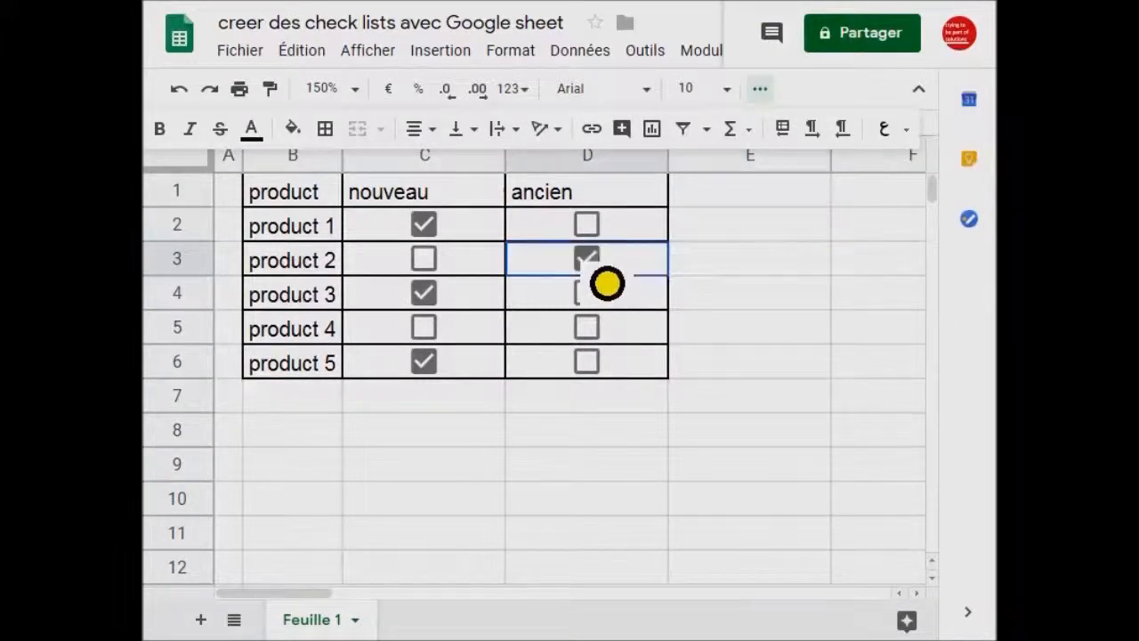
click(589, 331)
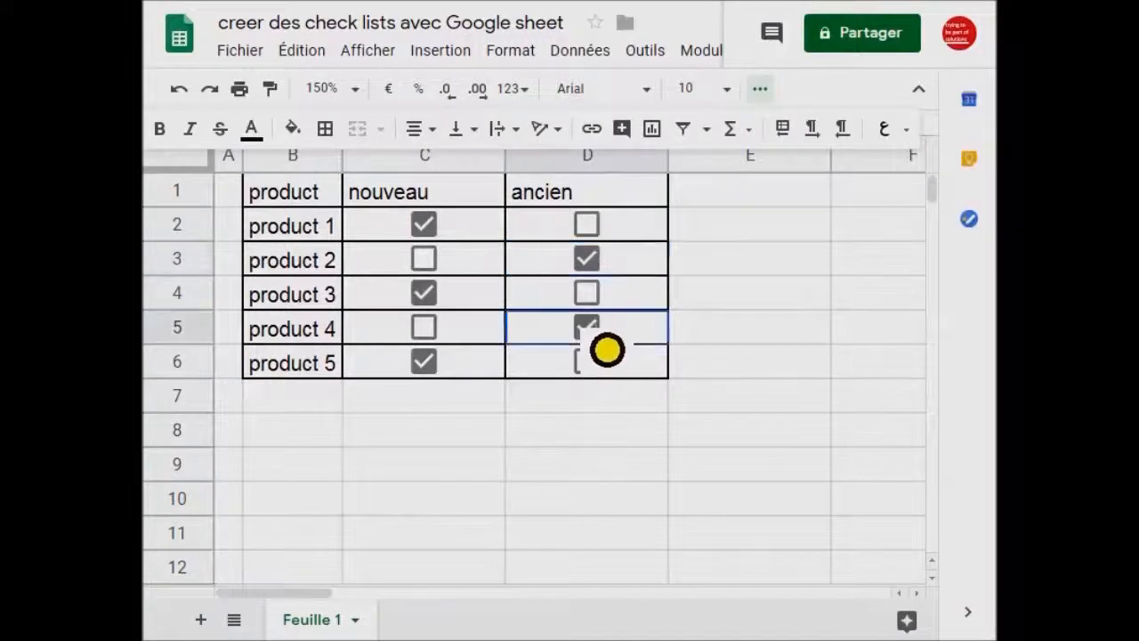
click(764, 376)
click(653, 411)
Set the font size of the whole product table, B1:D6, to 14 so that its text and checkboxes are enlarged.
drag(305, 205, 633, 376)
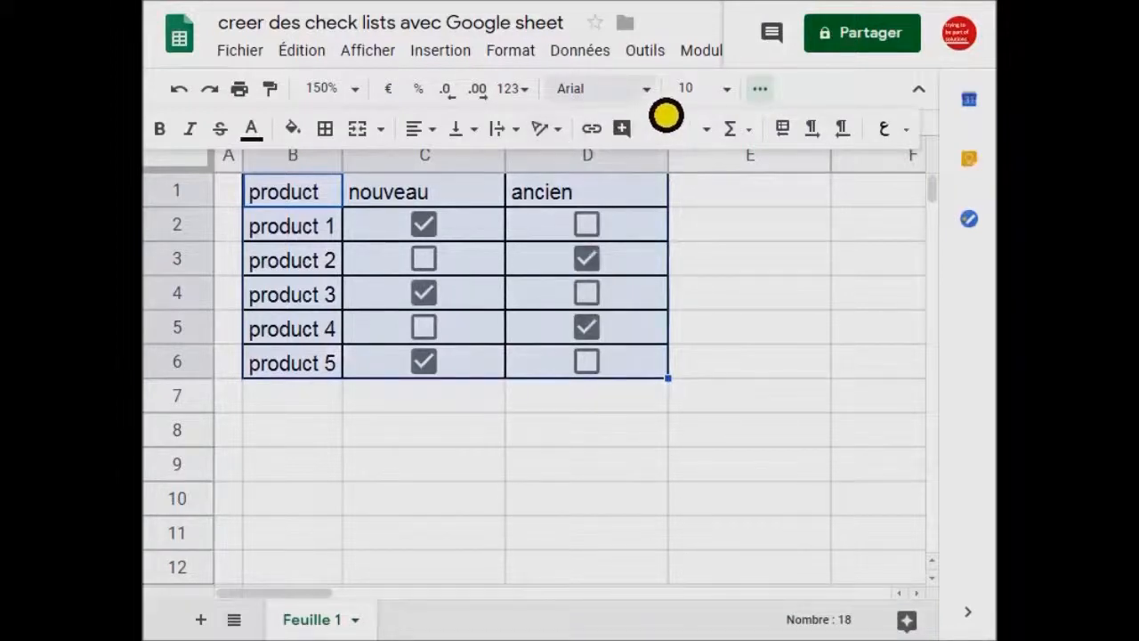
click(727, 88)
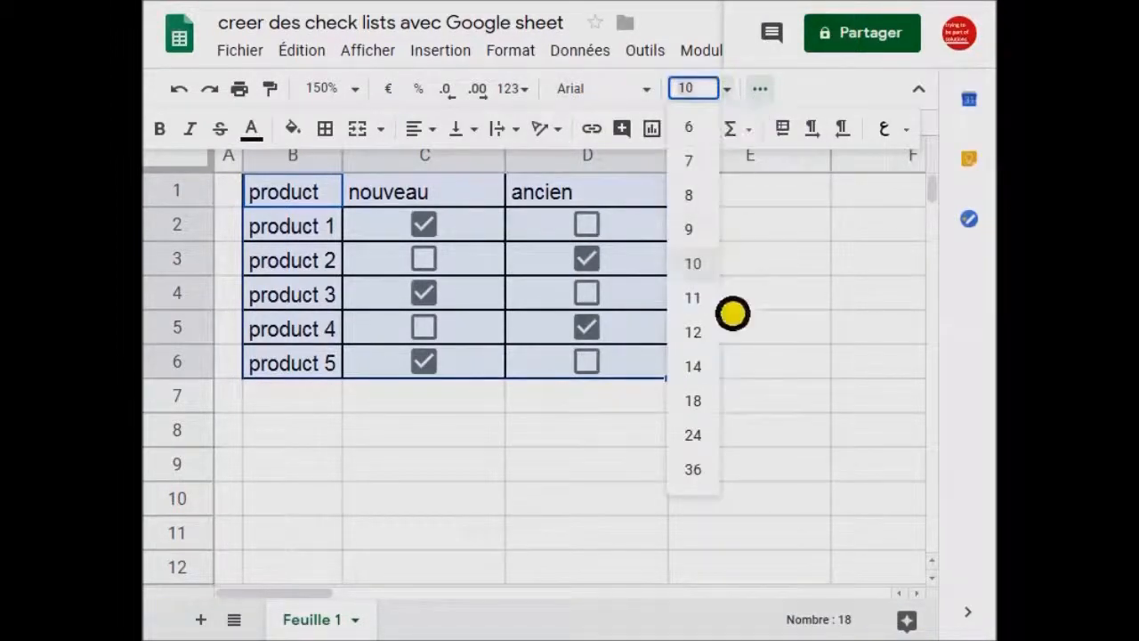
click(726, 384)
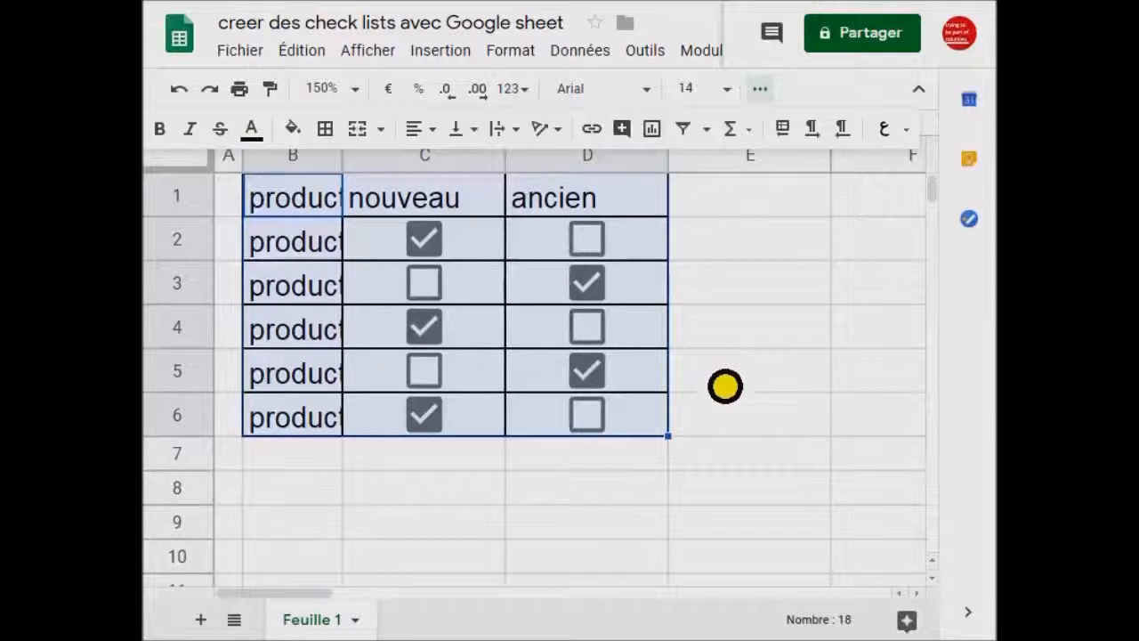
click(752, 289)
Colour all the checkboxes in C2:D6 dark red using the text colour.
drag(424, 257, 628, 445)
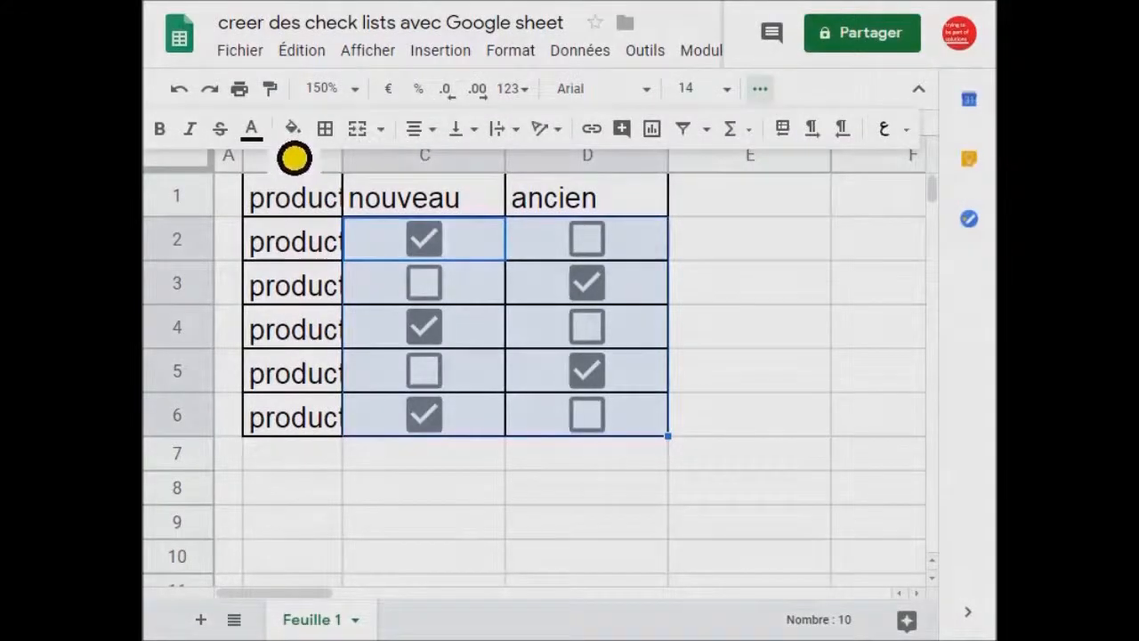
click(252, 129)
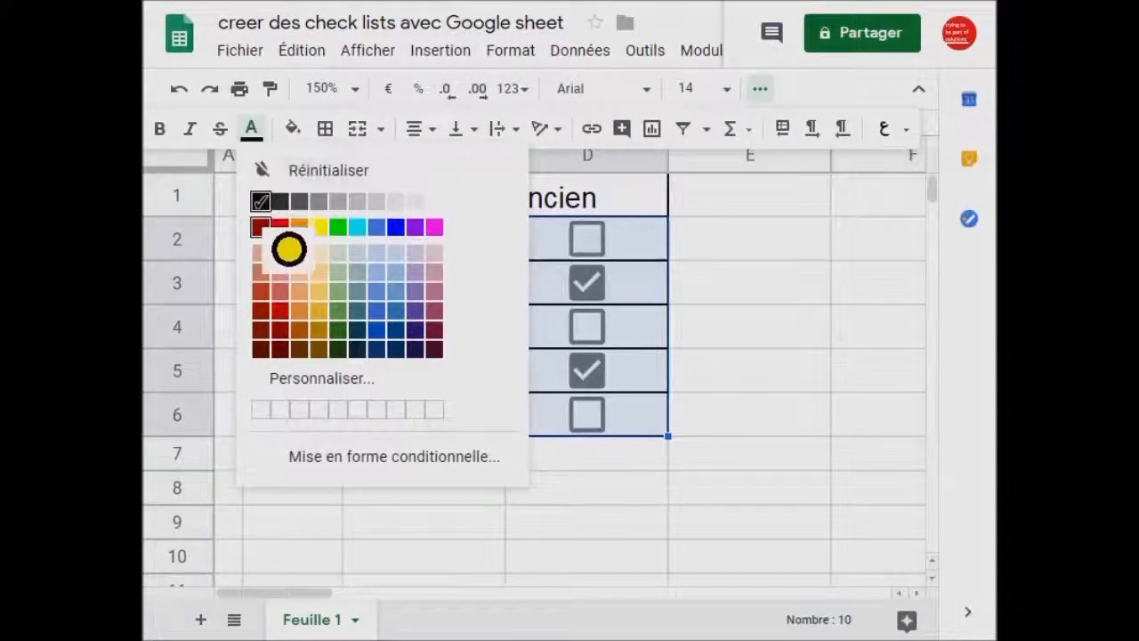
click(259, 228)
click(766, 293)
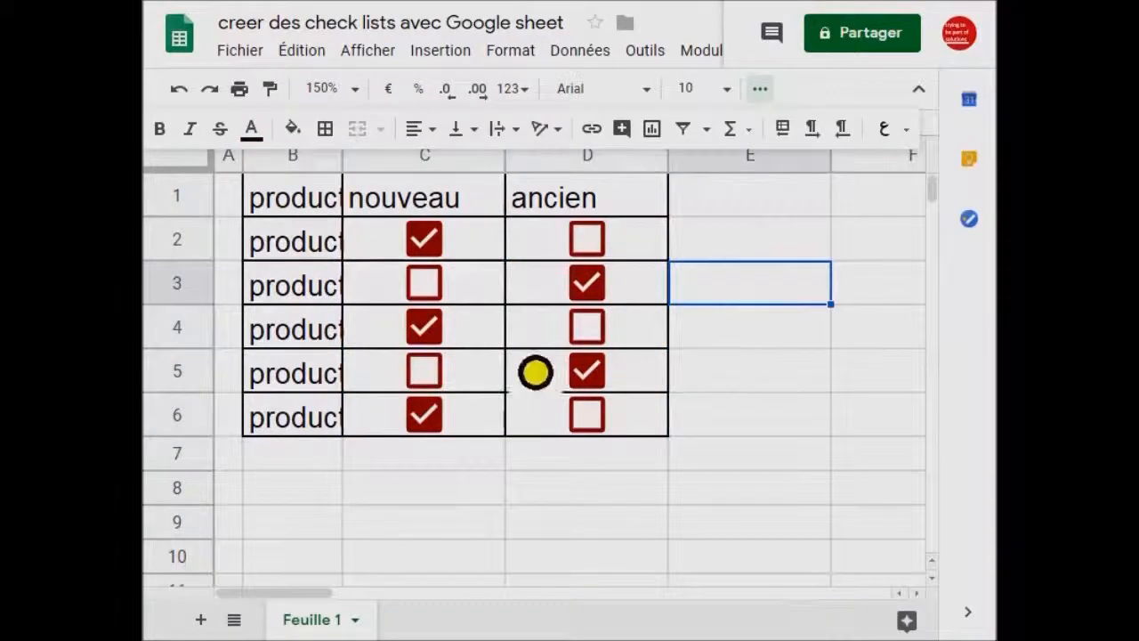
Colour the nouveau heading and its checkboxes, C1:C6, blue using the text colour.
click(426, 212)
drag(429, 253, 433, 445)
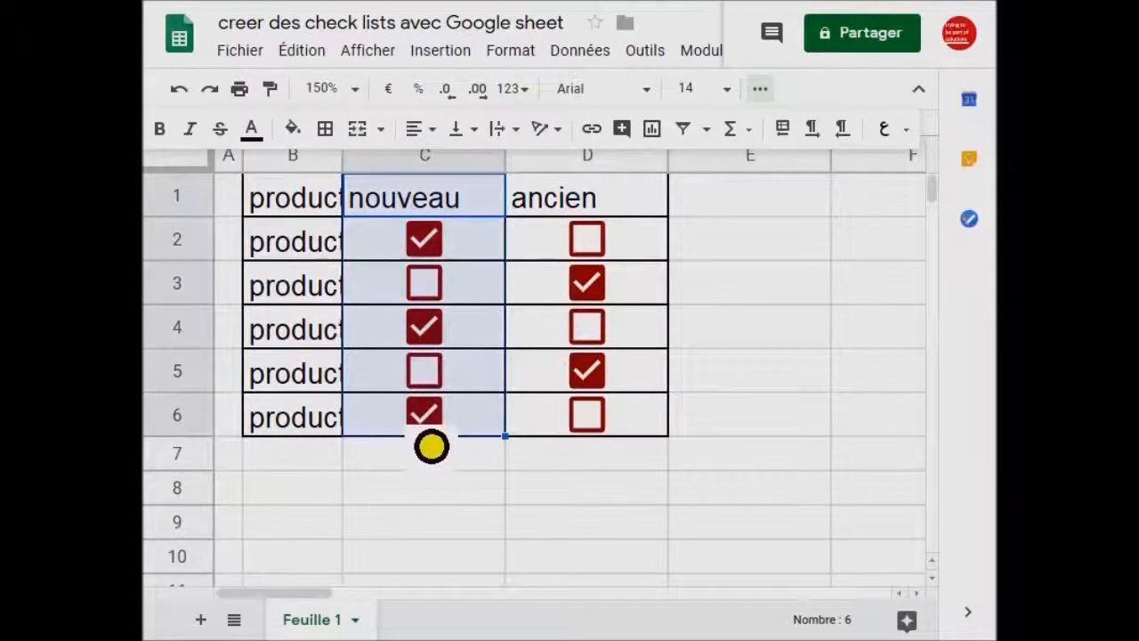
click(252, 129)
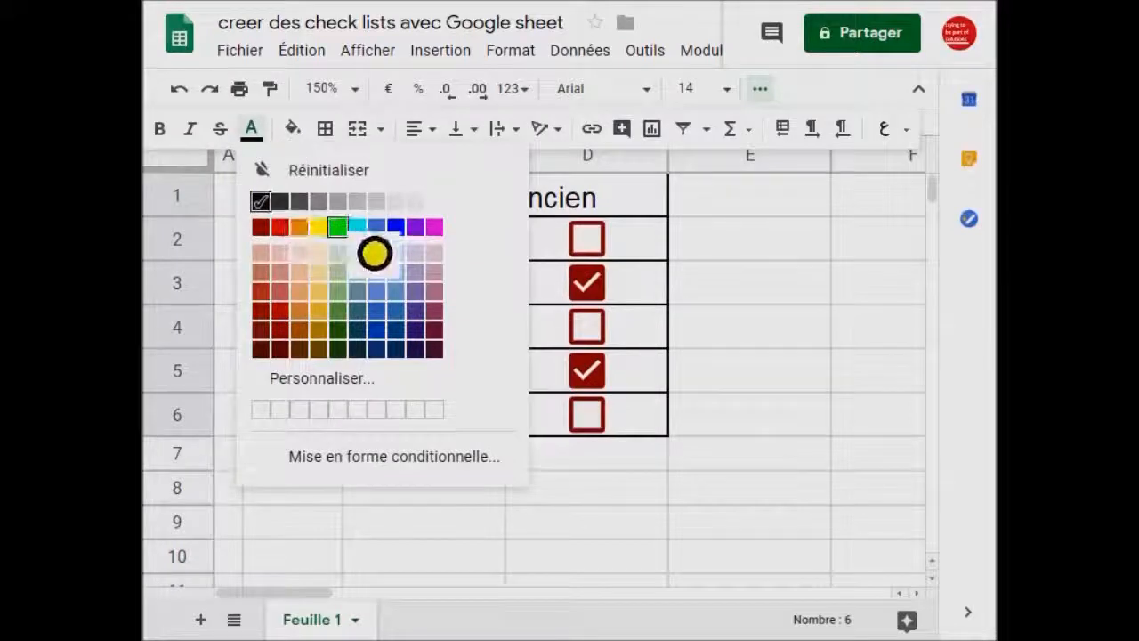
click(419, 251)
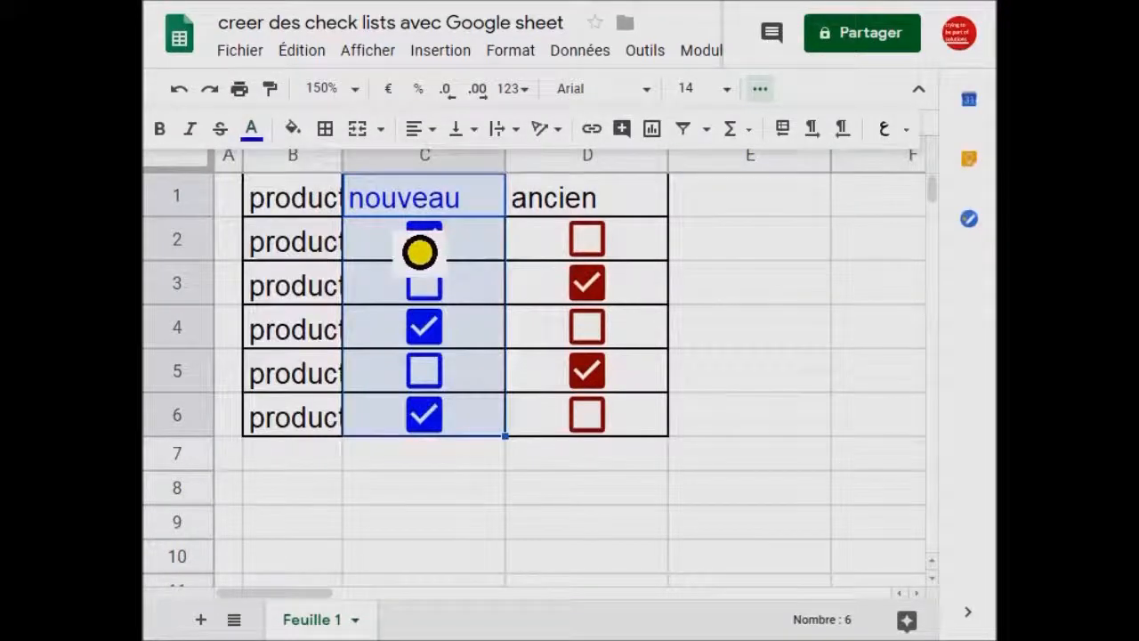
click(765, 245)
drag(634, 205, 631, 429)
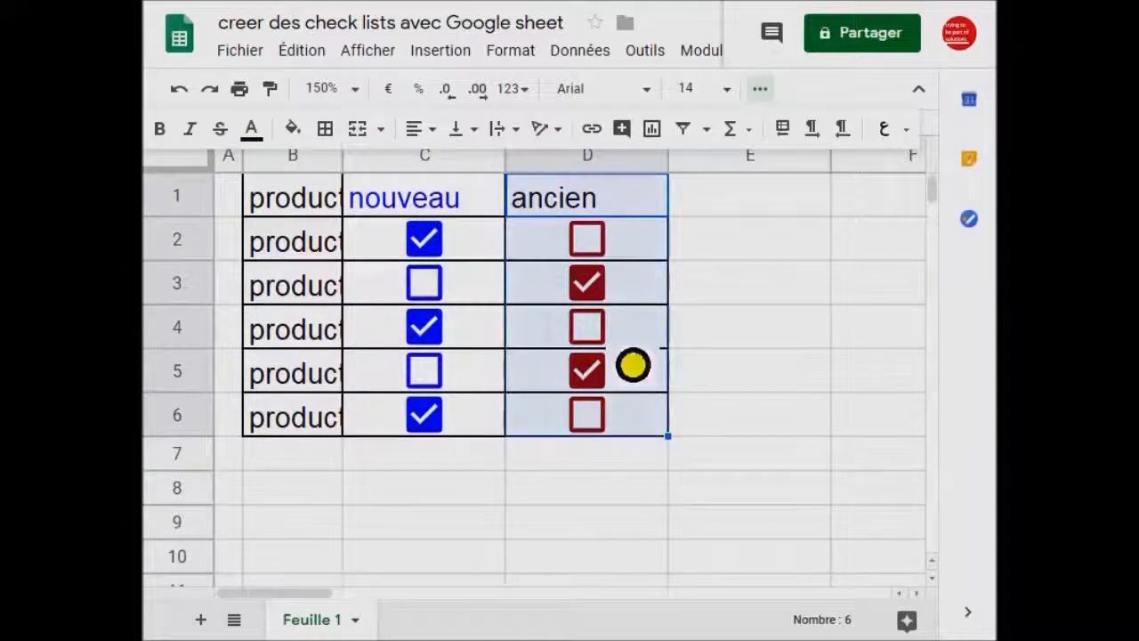
click(426, 285)
click(428, 285)
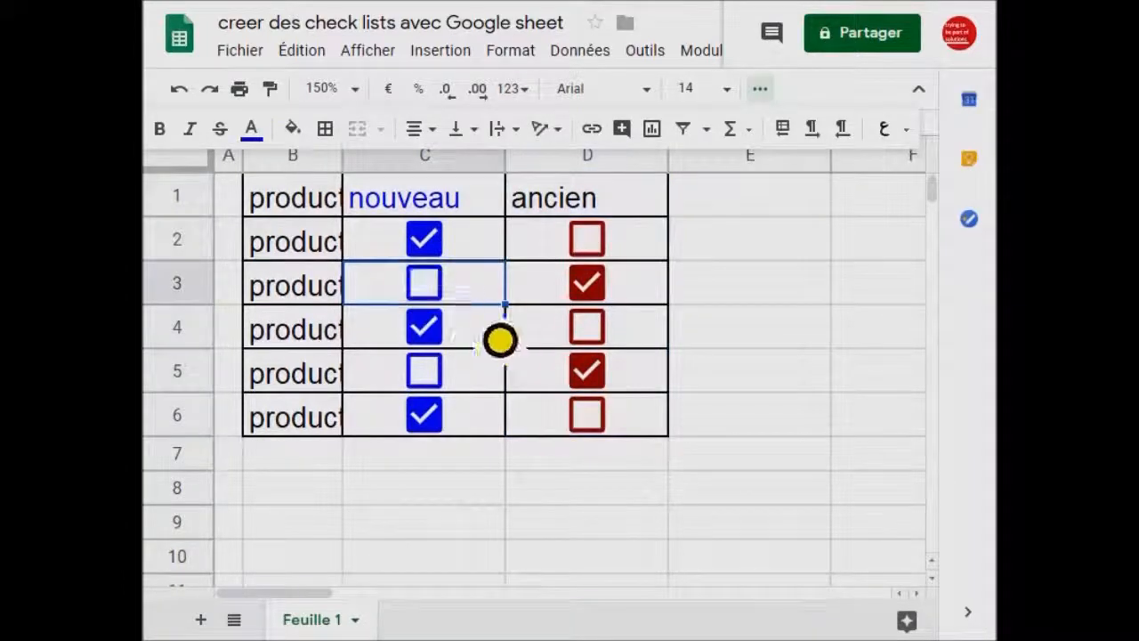
click(498, 342)
click(450, 384)
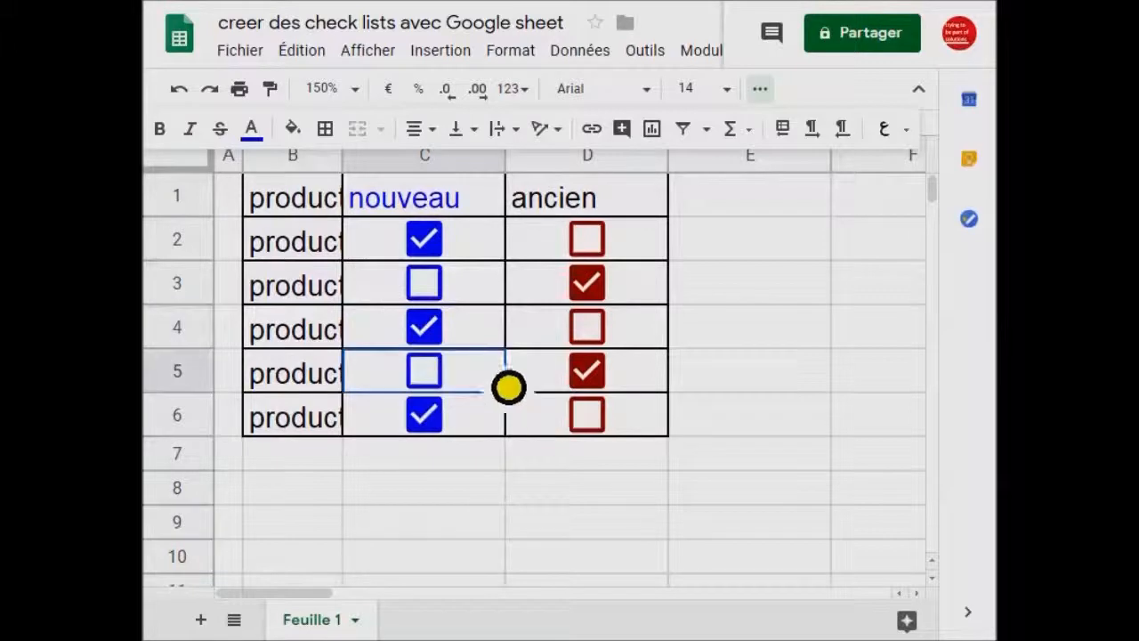
Enter "task 1" in C11 and fill the series down to "task 8" in C18.
click(461, 257)
click(458, 257)
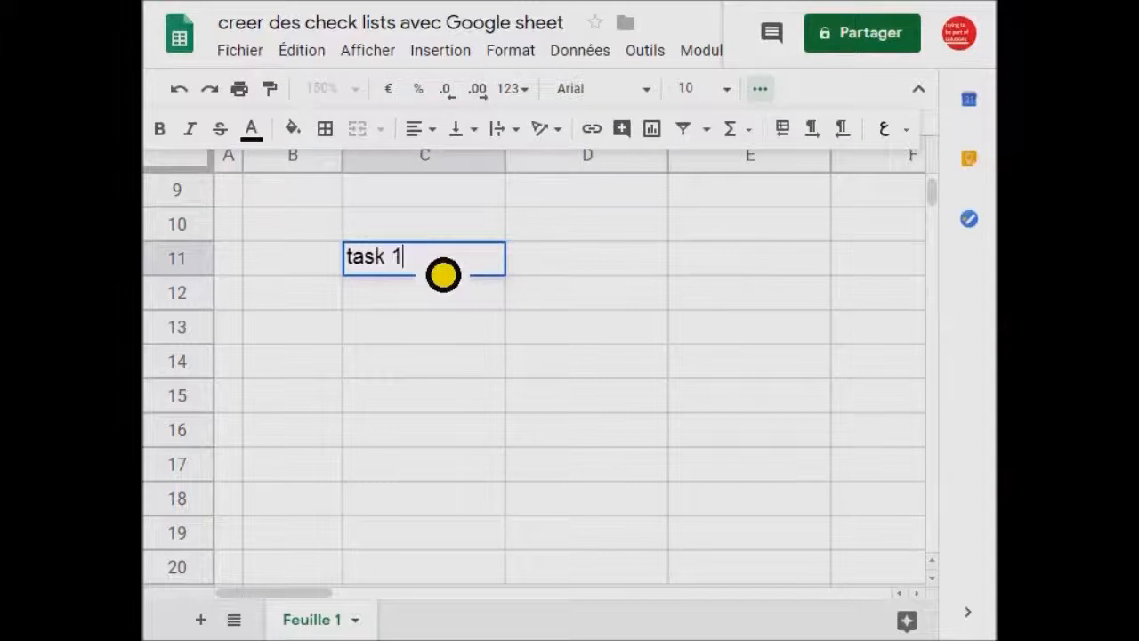
click(450, 342)
click(469, 271)
drag(533, 300, 528, 529)
Enter the column heading "execution" in D10, above the empty column beside the tasks.
click(605, 233)
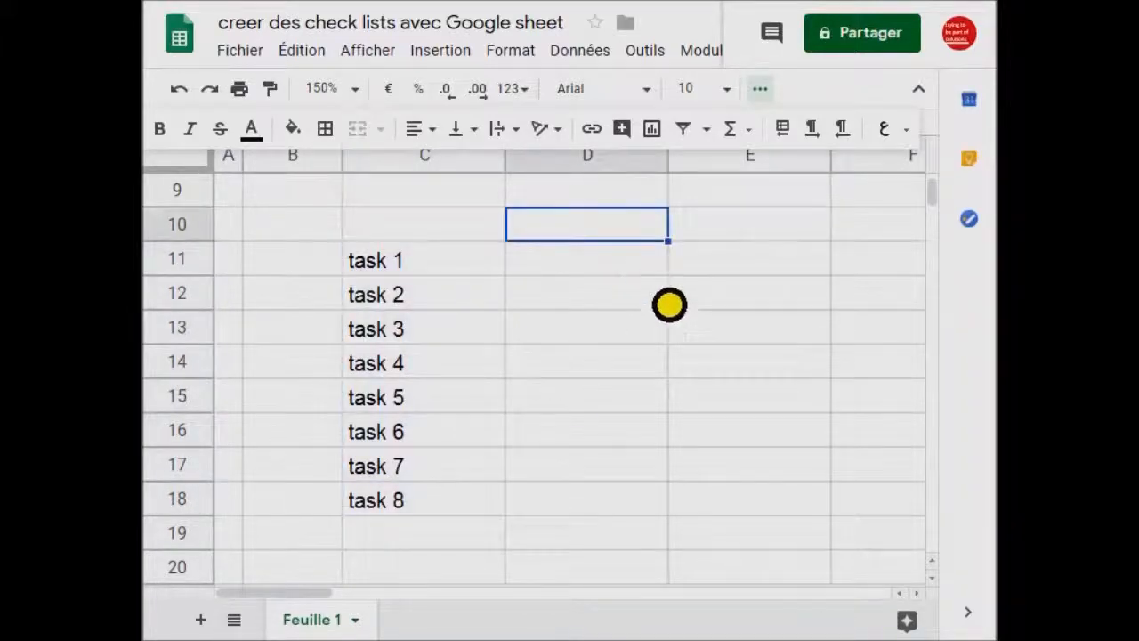
text(ex)
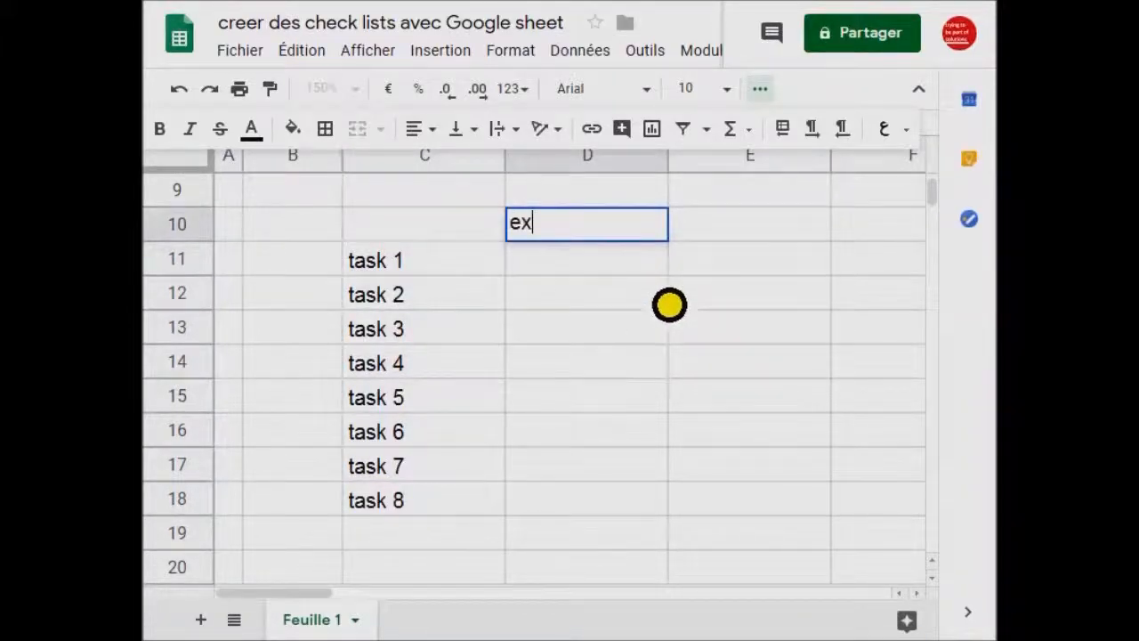
text(ecution)
click(605, 290)
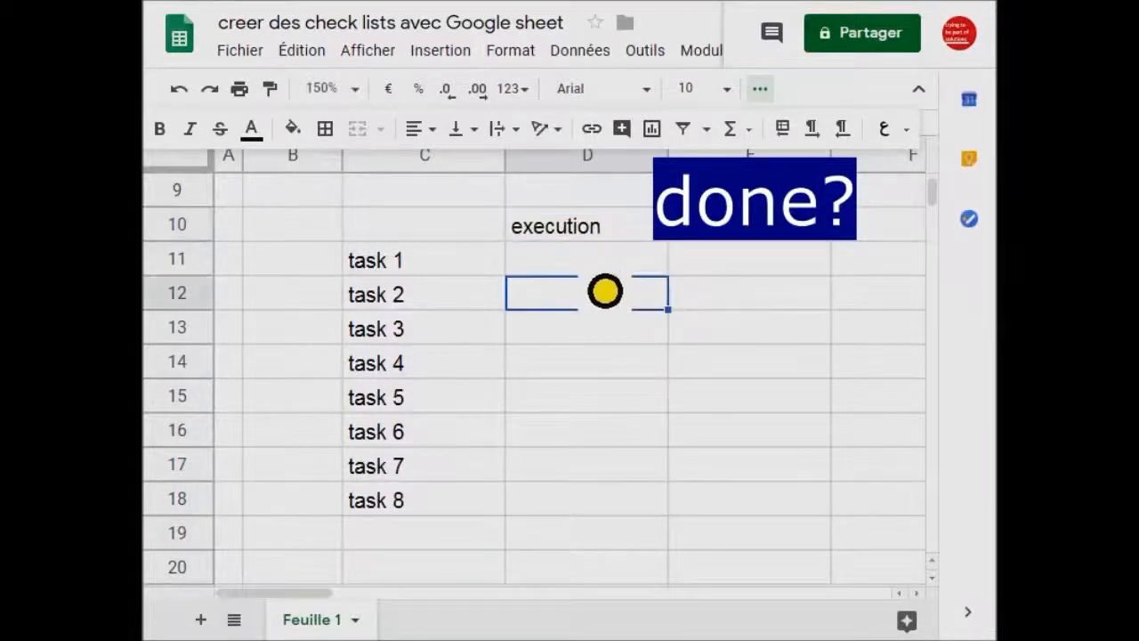
Apply all borders to the task table, C10:D18.
drag(580, 265, 572, 537)
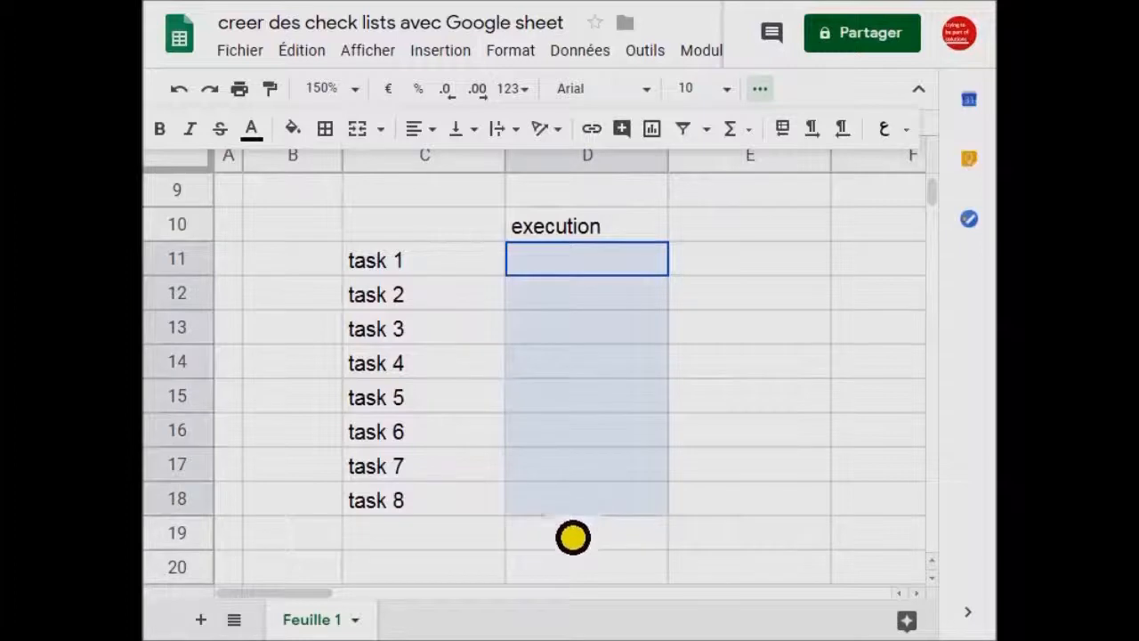
drag(445, 233, 611, 514)
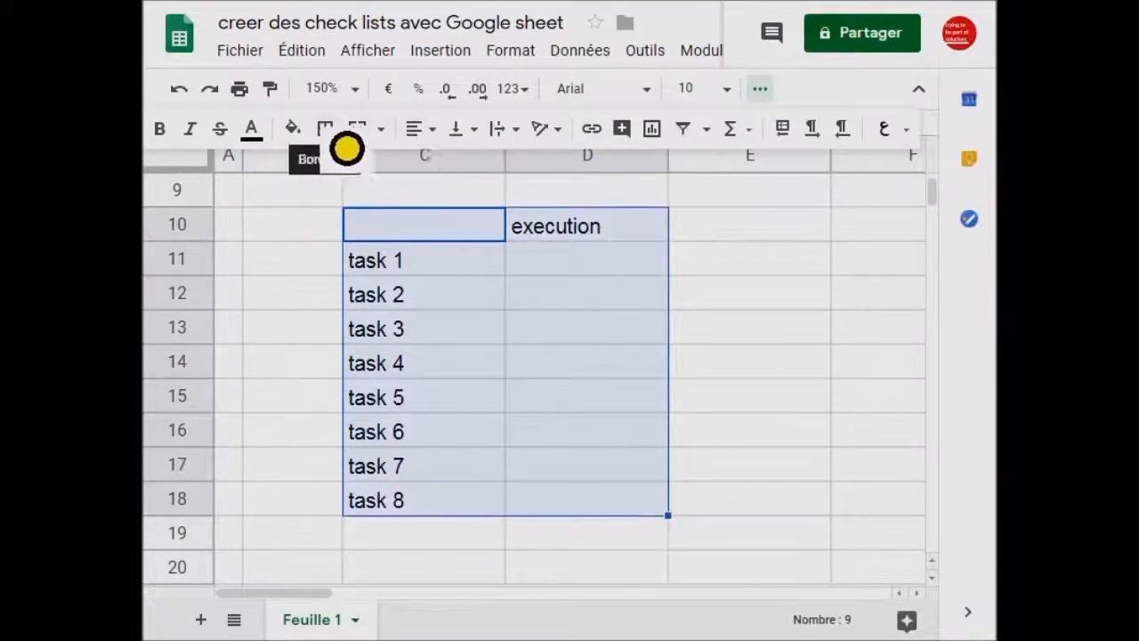
click(326, 130)
click(366, 183)
Insert checkboxes in the execution column for task 1 to task 8, cells D11:D18.
drag(587, 260, 590, 503)
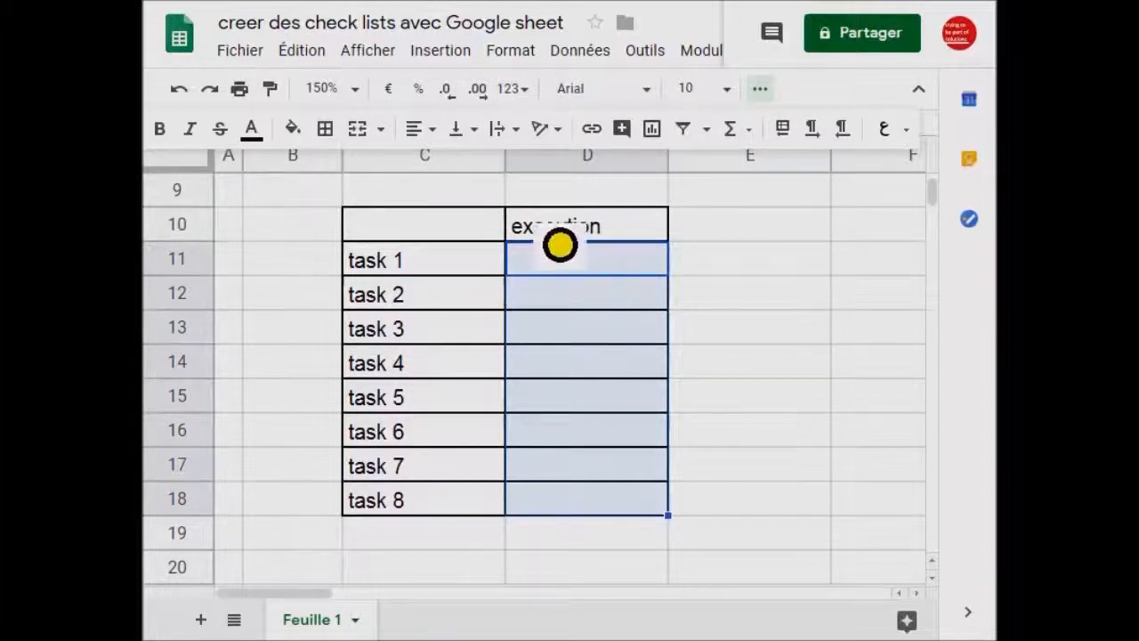
click(473, 67)
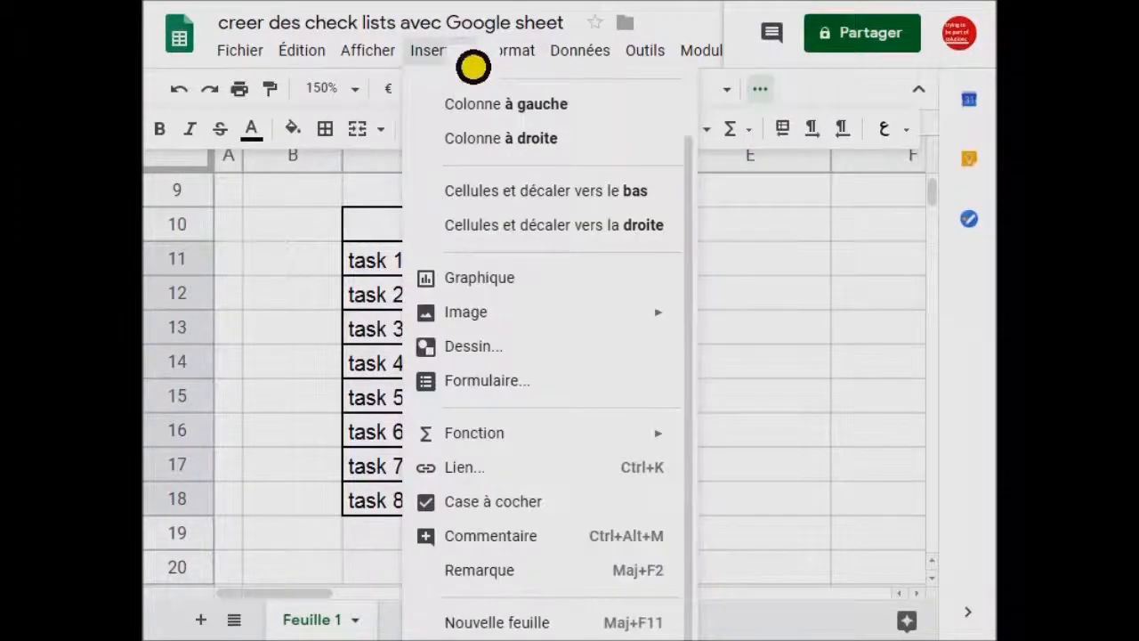
click(512, 503)
click(817, 272)
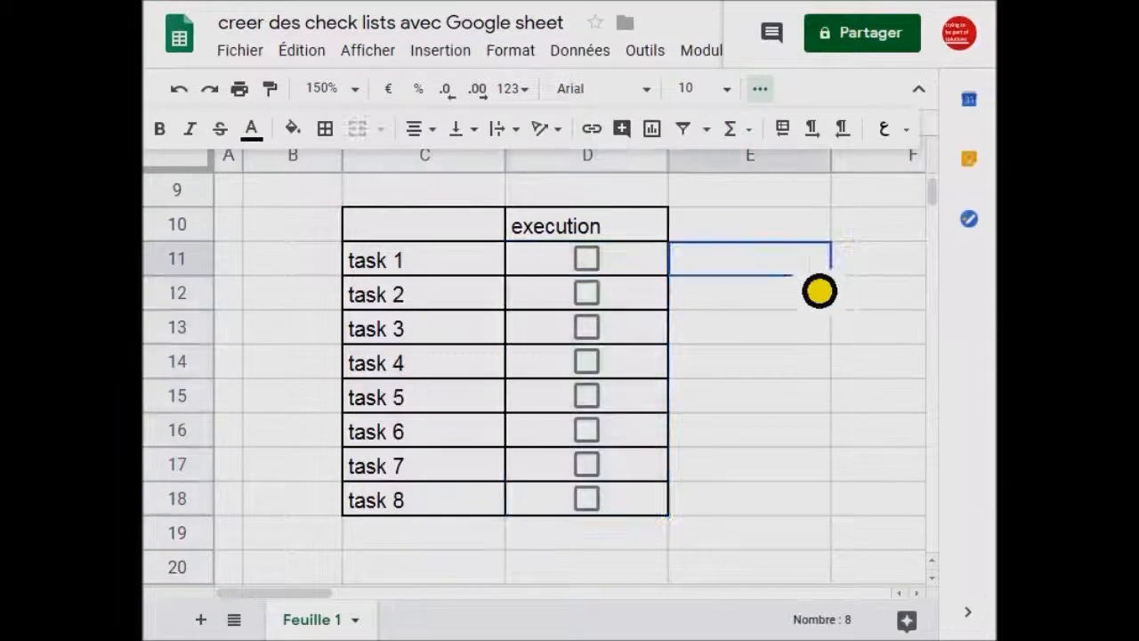
Try purple as the text colour of the execution checkboxes in D11:D18 and settle on blue.
drag(557, 267, 579, 484)
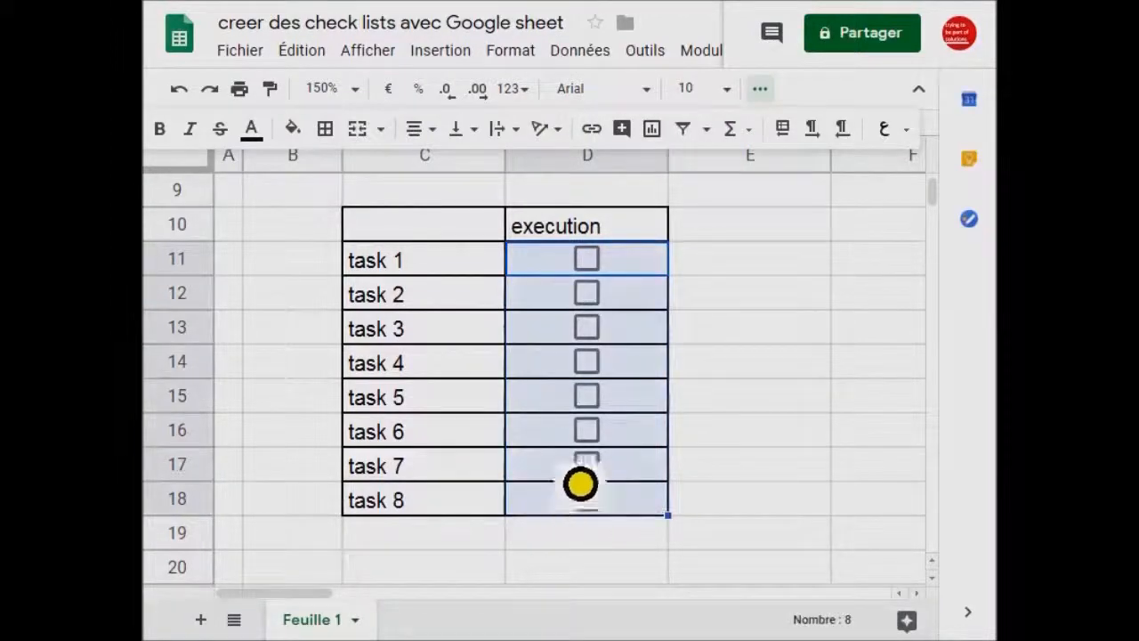
click(251, 129)
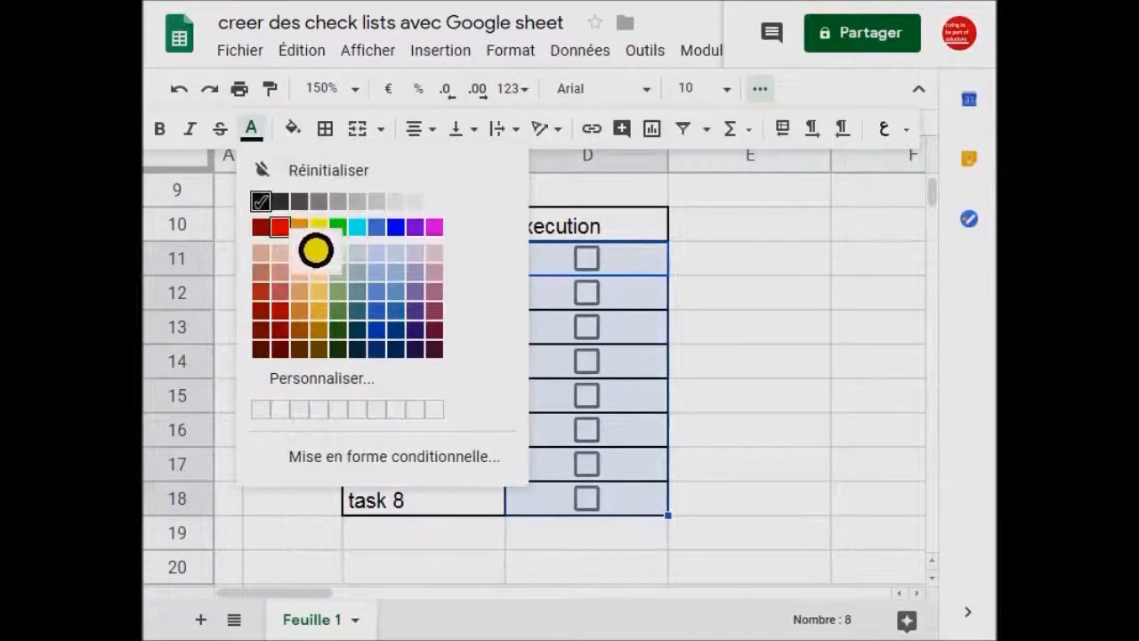
click(414, 228)
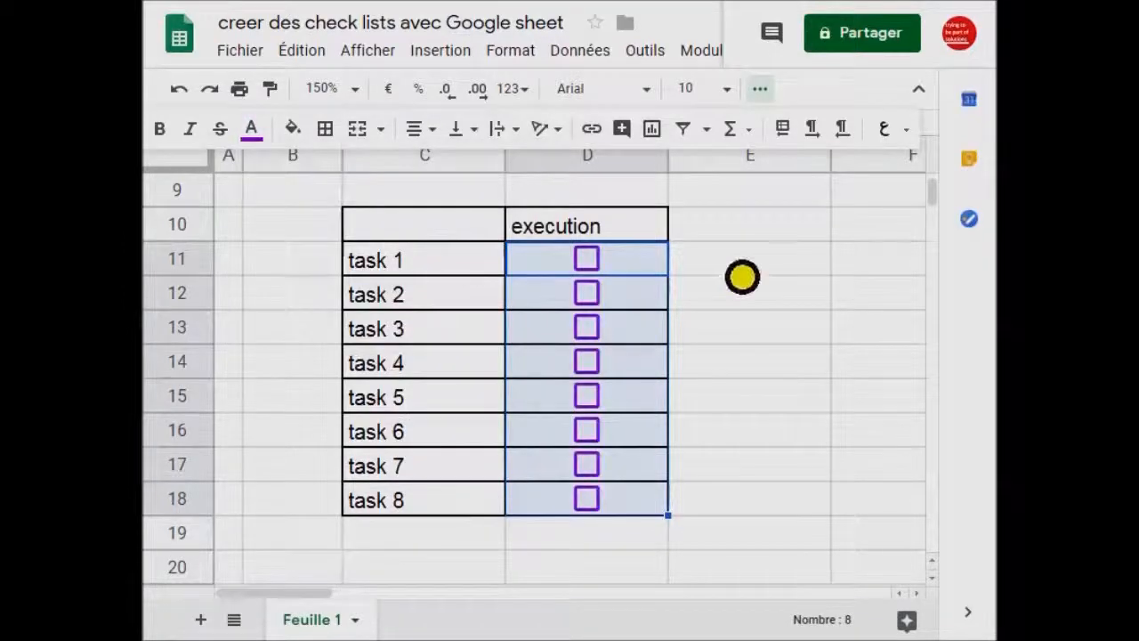
click(251, 129)
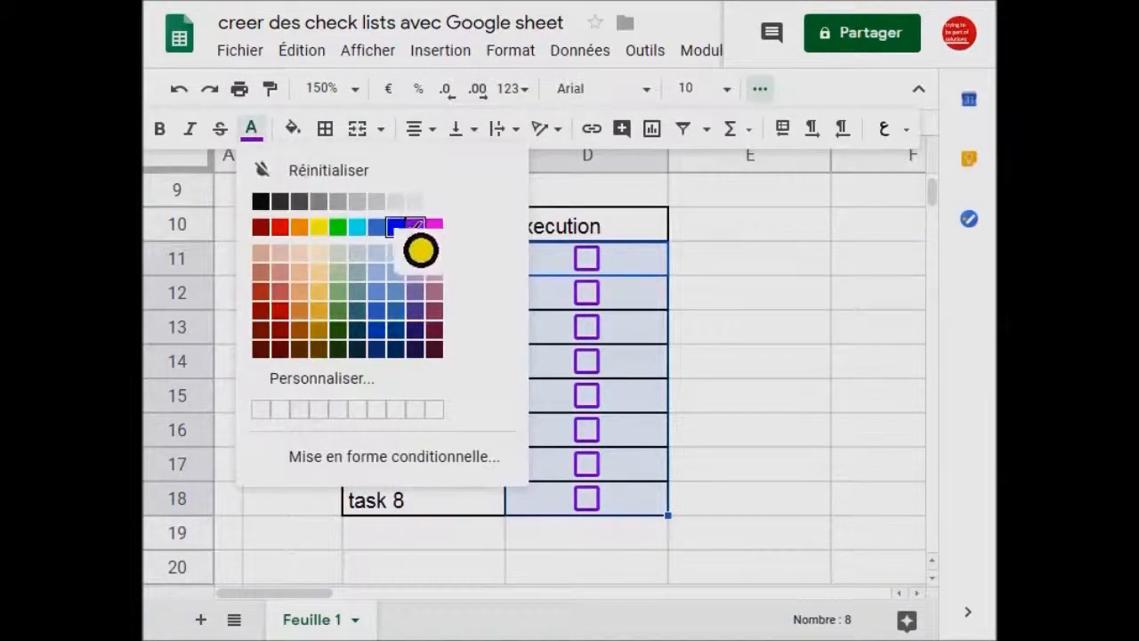
click(396, 226)
click(783, 298)
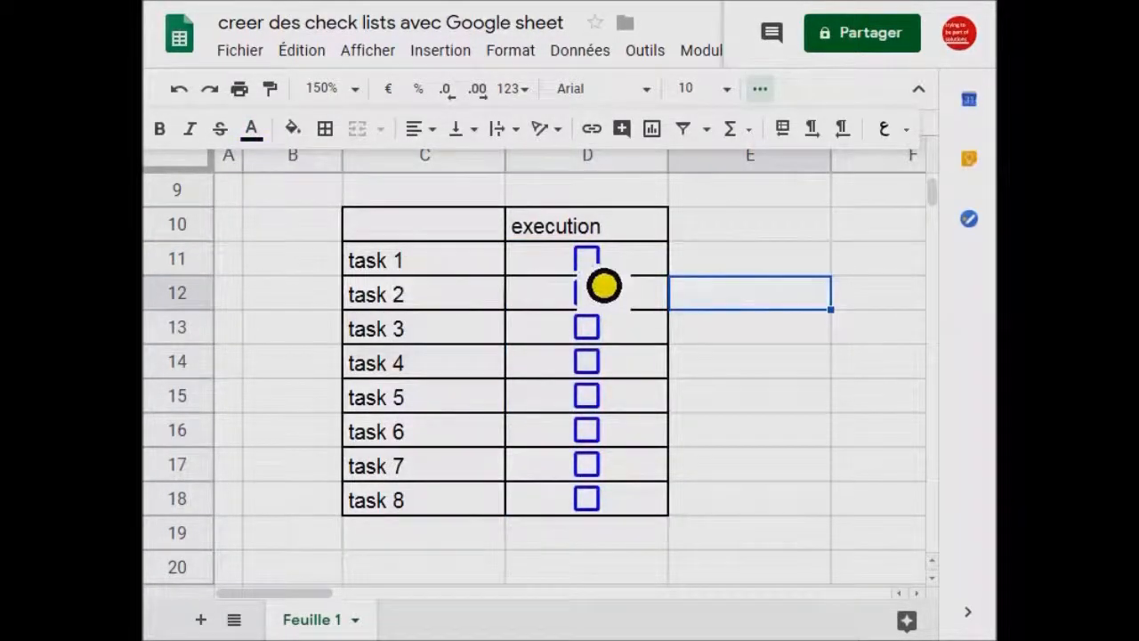
Tick the execution checkboxes for task 1, task 3, task 5, task 7 and task 8.
click(587, 259)
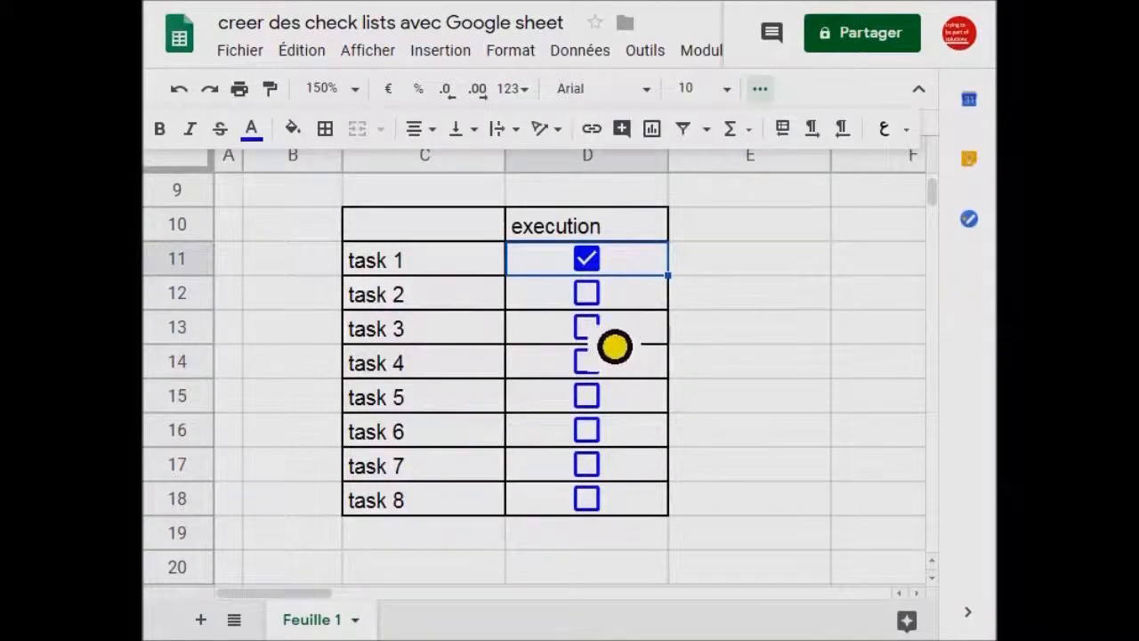
click(587, 327)
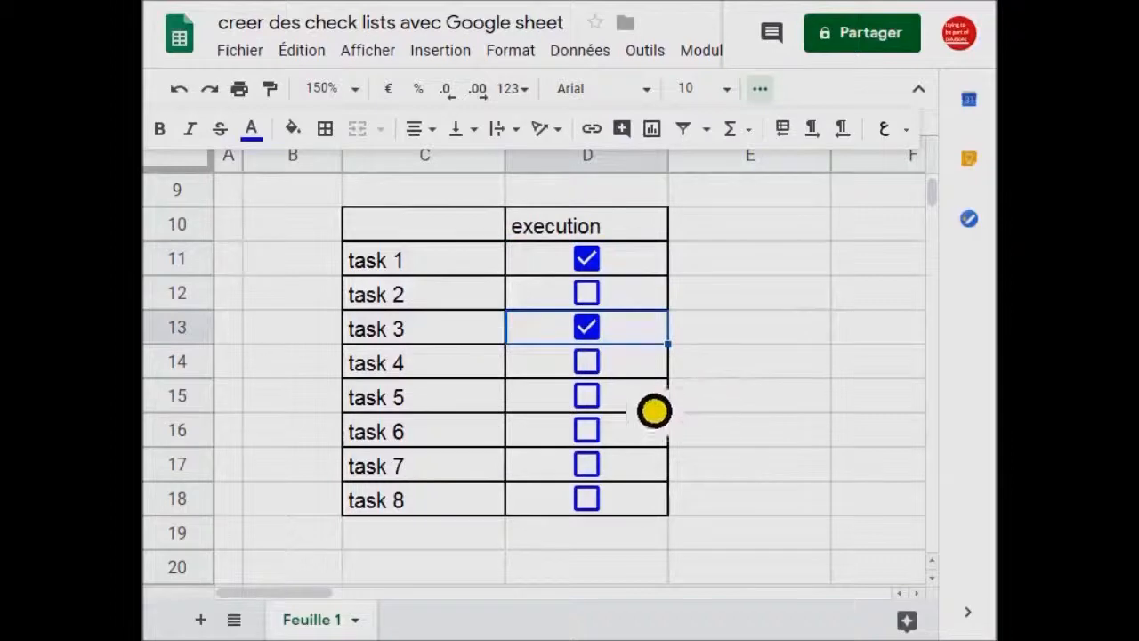
click(588, 397)
click(604, 469)
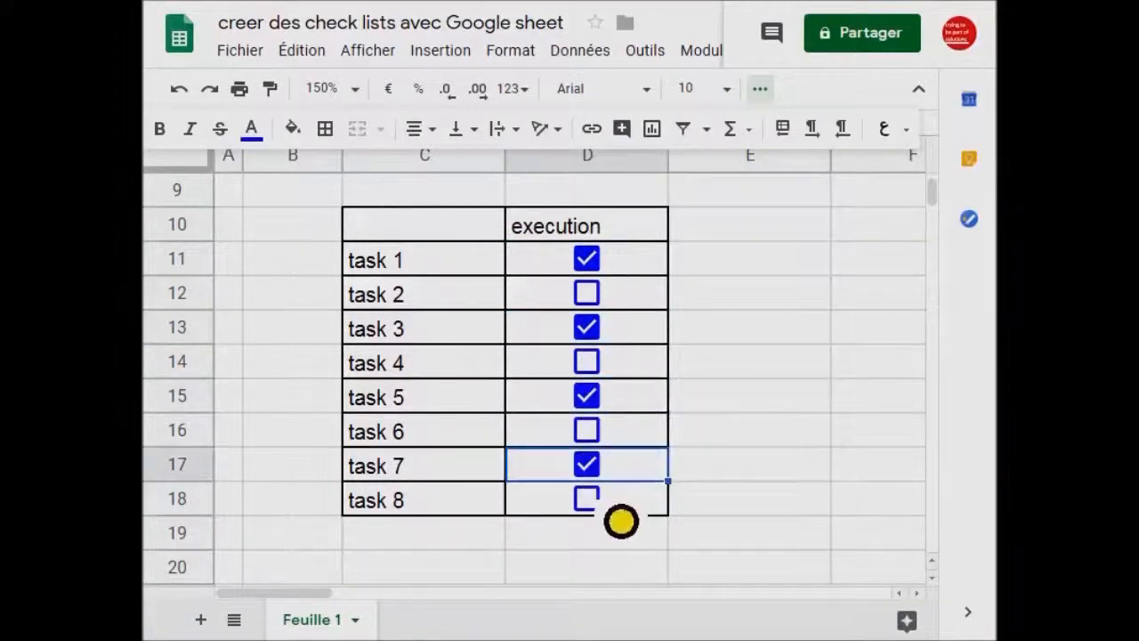
click(609, 501)
click(805, 267)
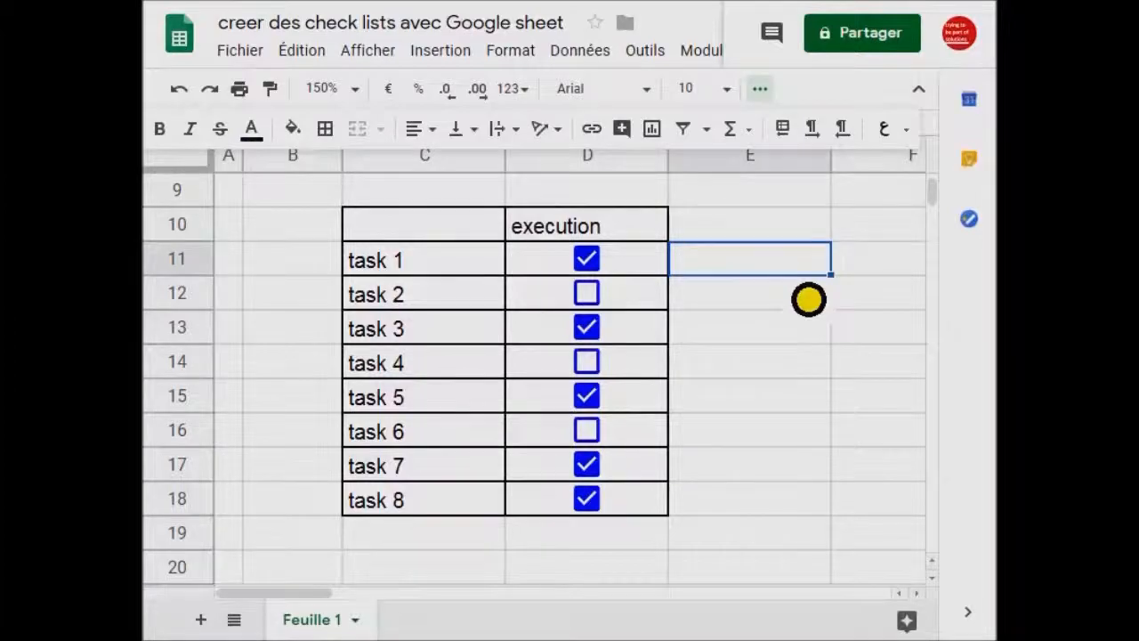
Start a new table below the task list with "élève" in C23 and "présence" in D22.
scroll(808, 300, down, 3)
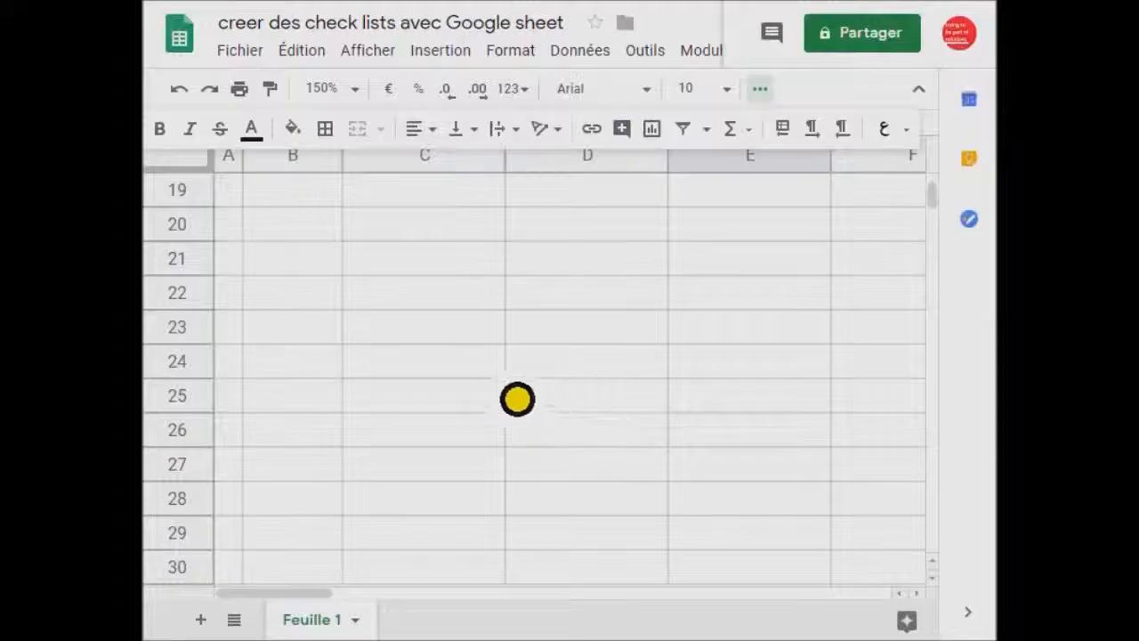
click(432, 336)
text(élève)
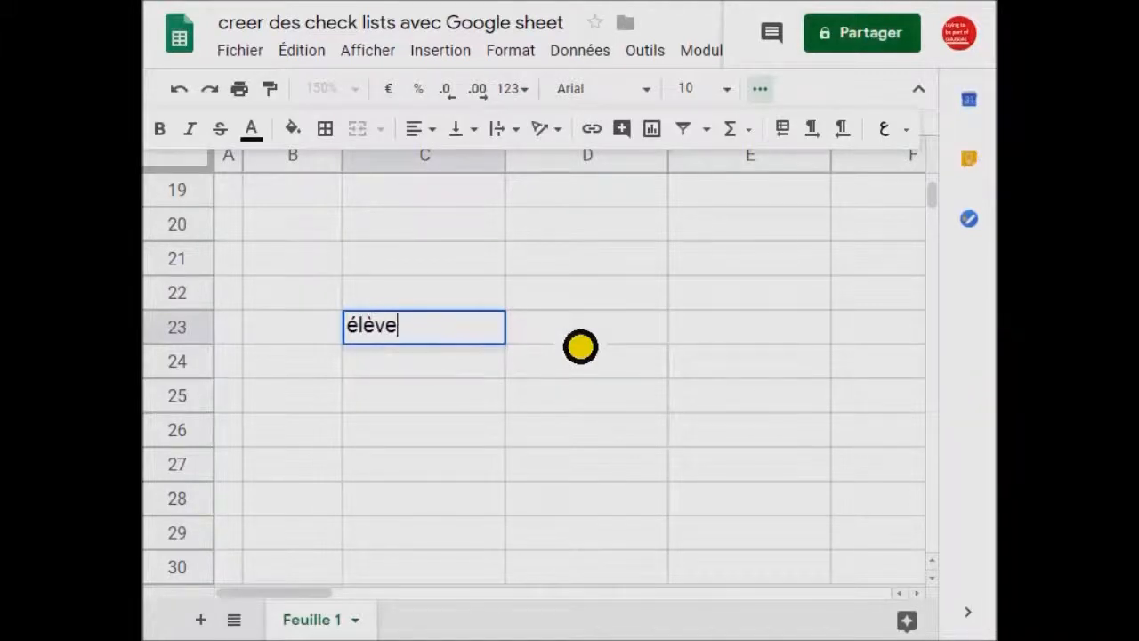
click(634, 307)
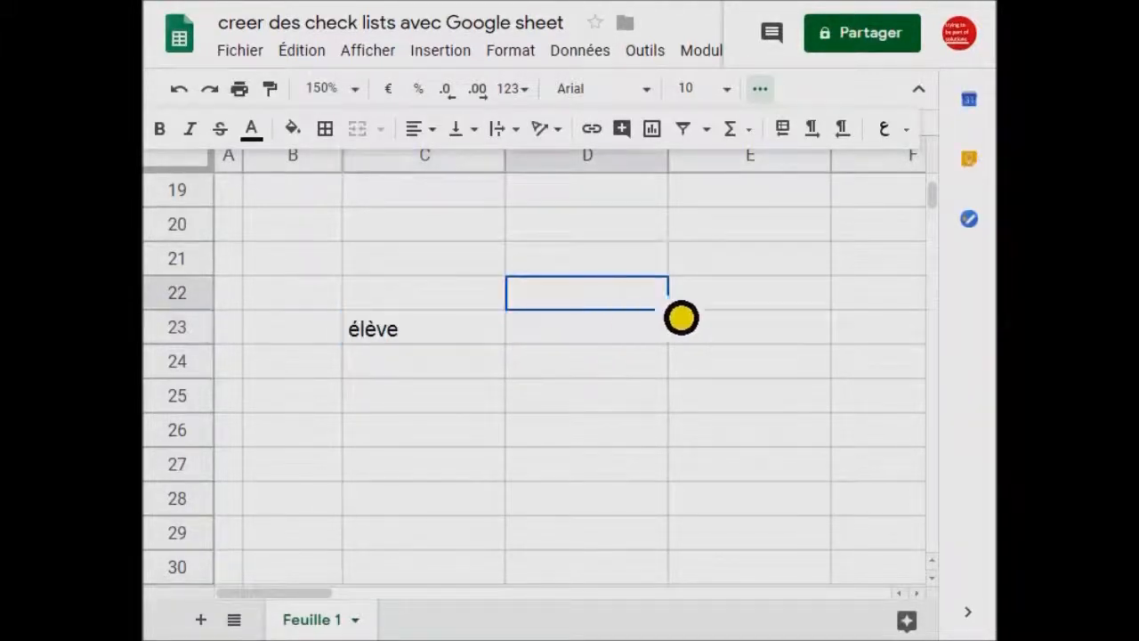
text(p)
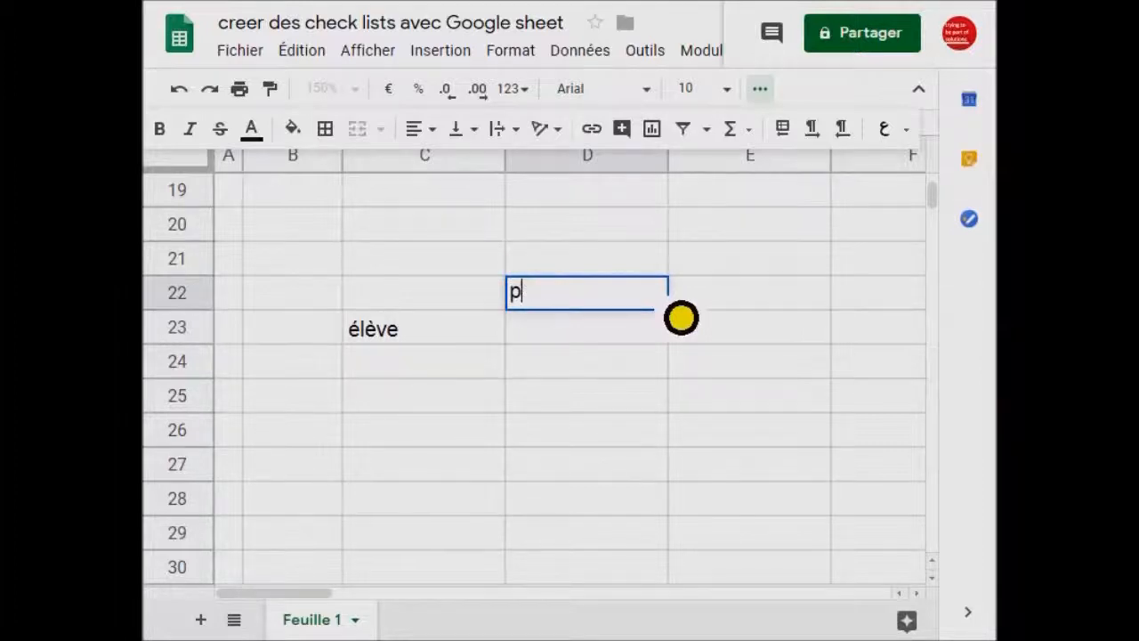
text(sérésence)
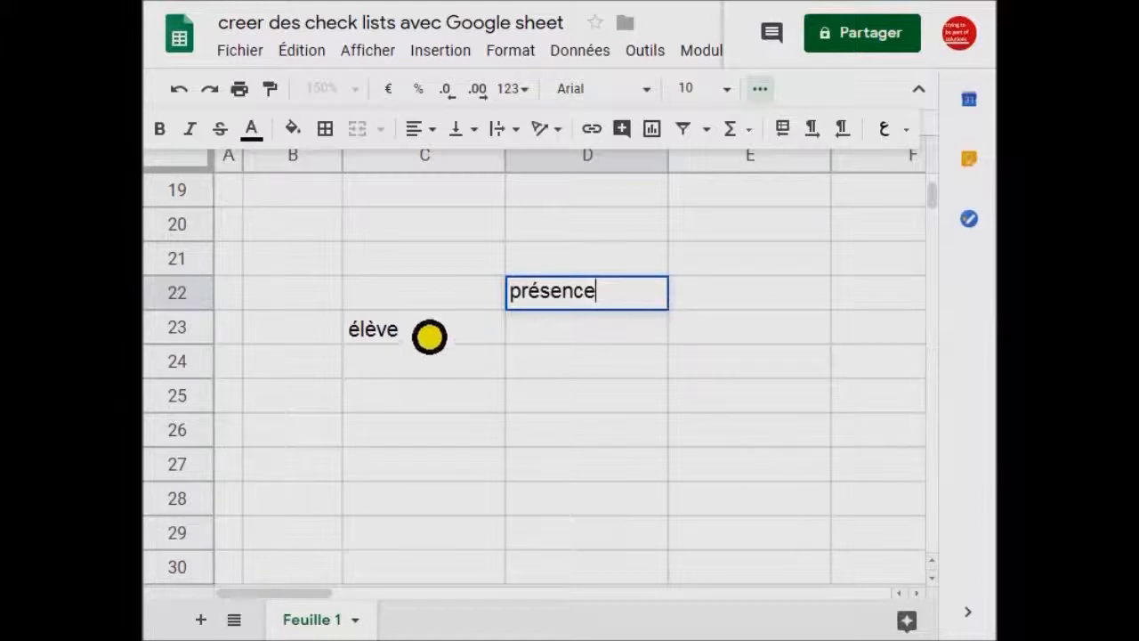
Move the "présence" heading from D22 down to D23, beside "élève".
click(427, 335)
click(574, 305)
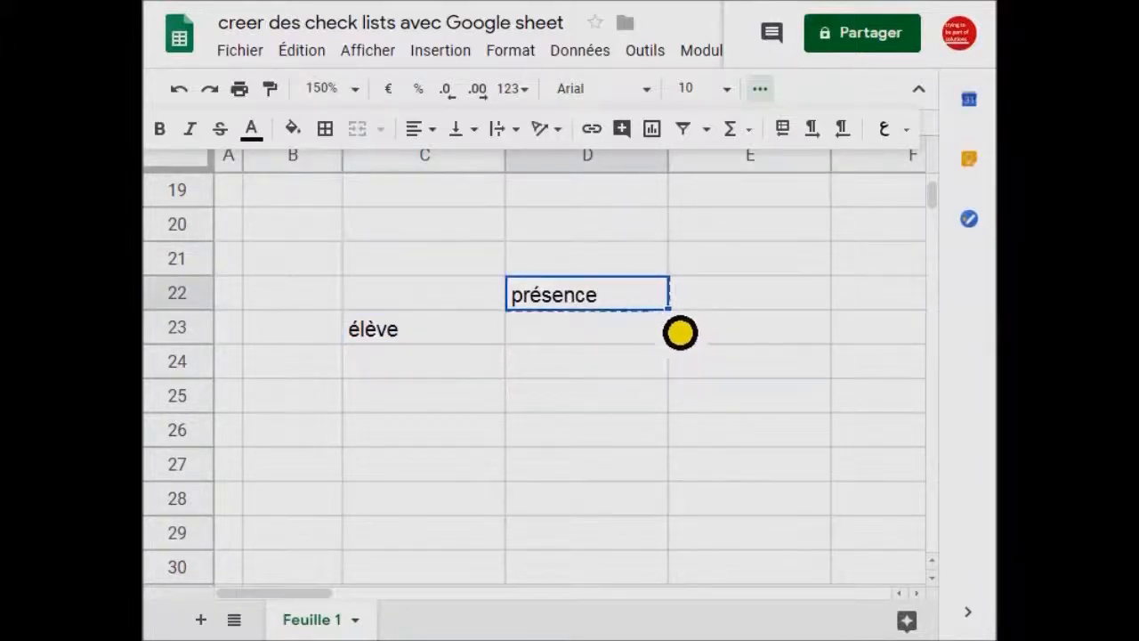
drag(666, 311, 667, 356)
Enter "student 1" in C24 and fill the series down to "student 7" in C30.
click(462, 374)
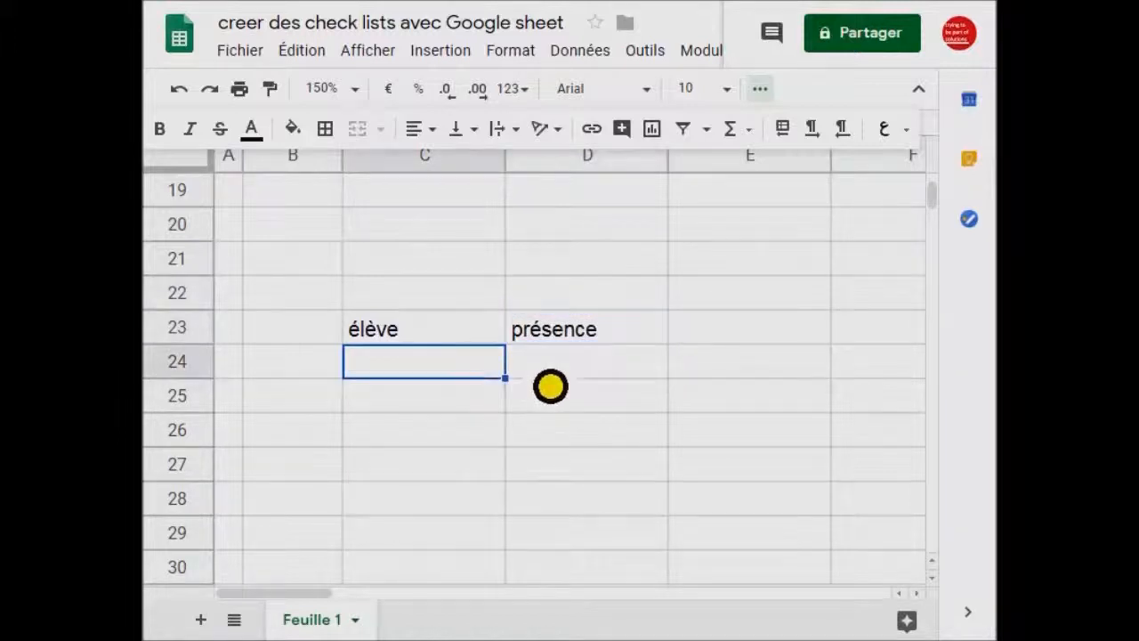
text(stud)
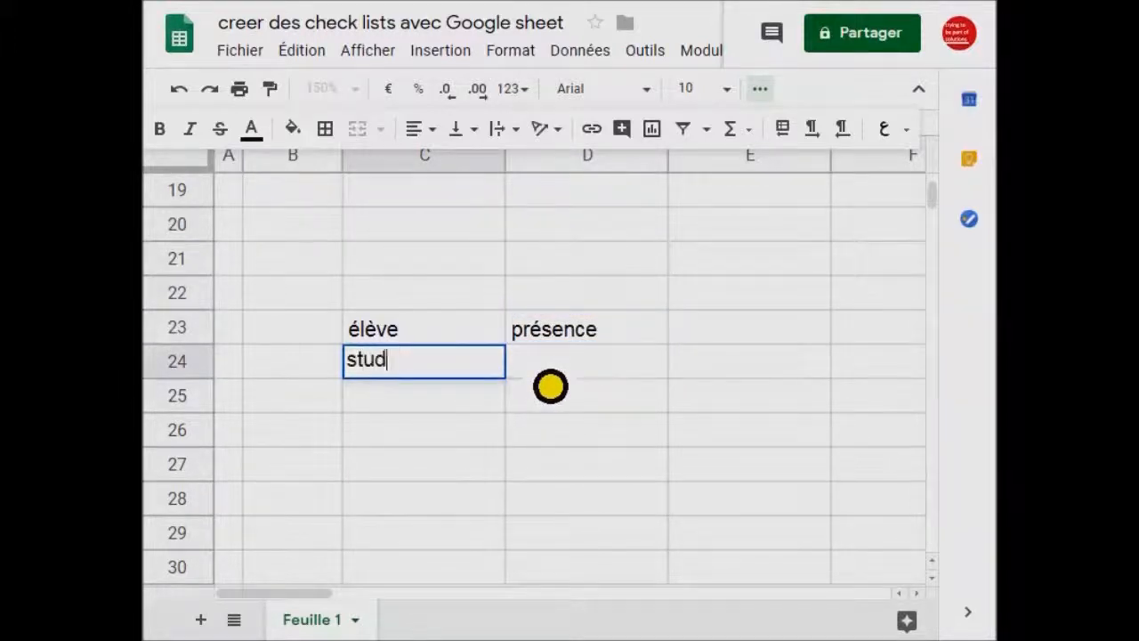
text(ent 1)
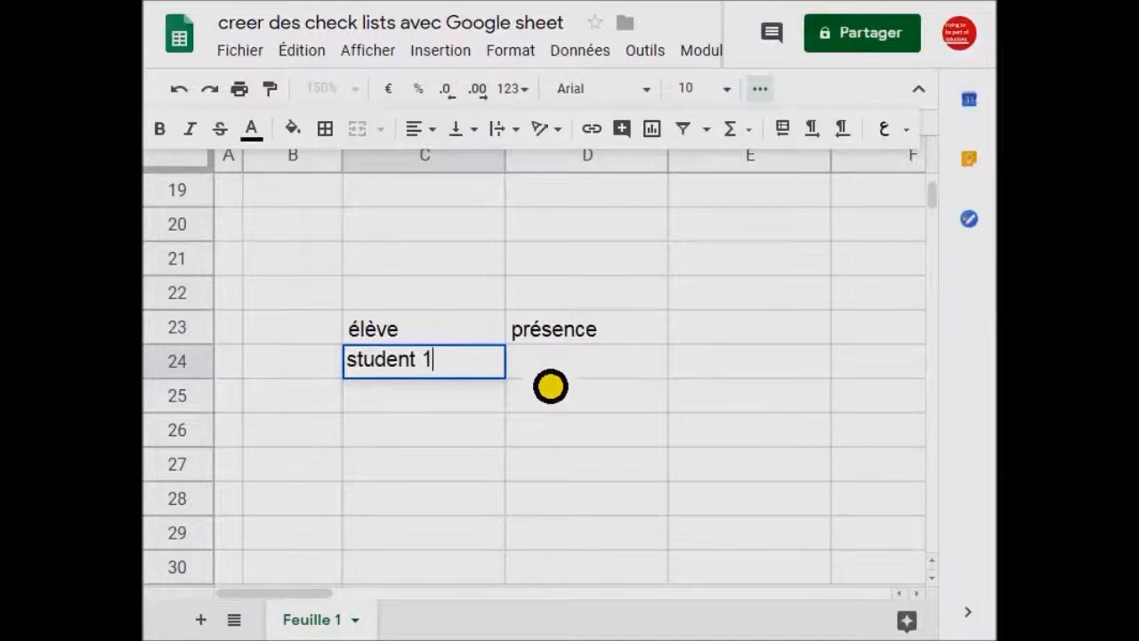
click(490, 436)
scroll(526, 412, down, 1)
key(Up)
key(Up)
drag(526, 330, 532, 504)
Apply all borders to the student attendance table in C23:D30.
click(597, 307)
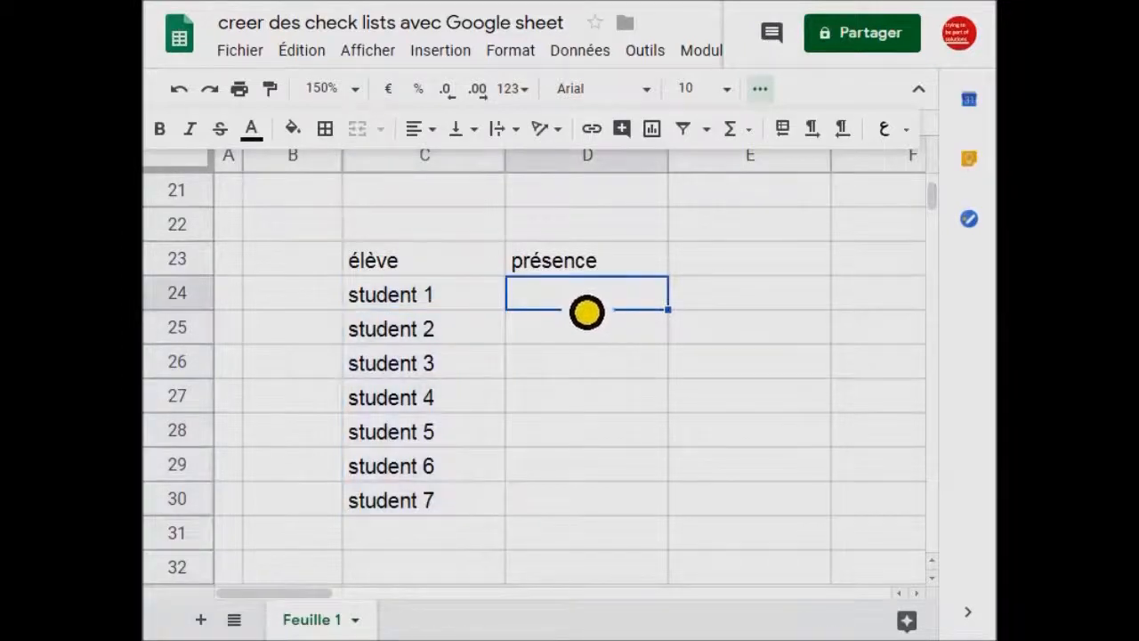
drag(445, 261, 617, 502)
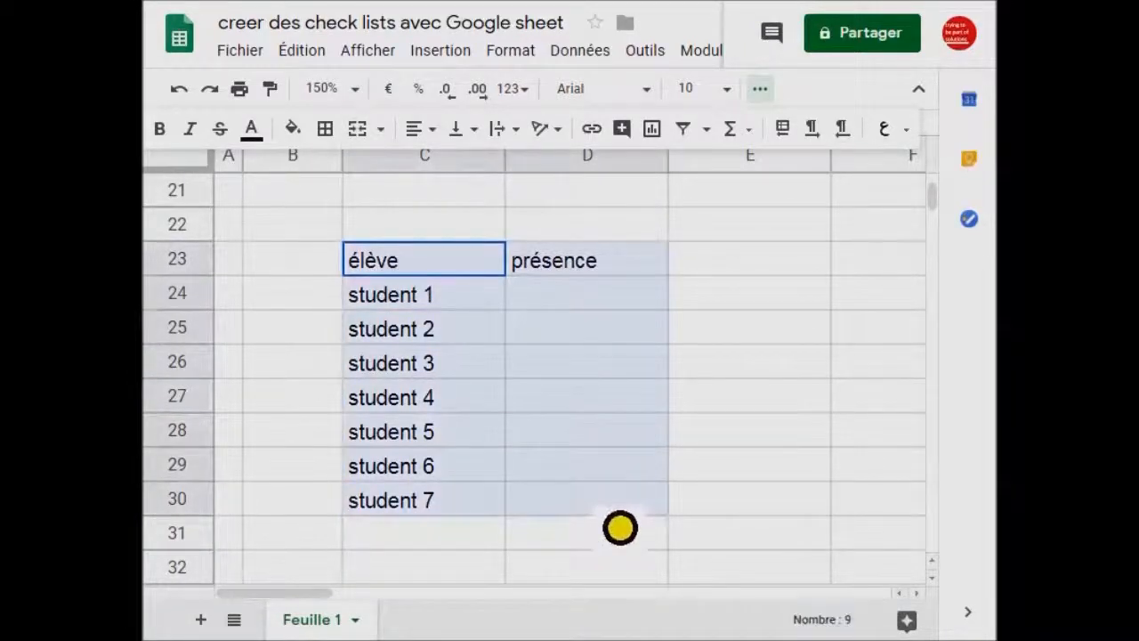
click(325, 128)
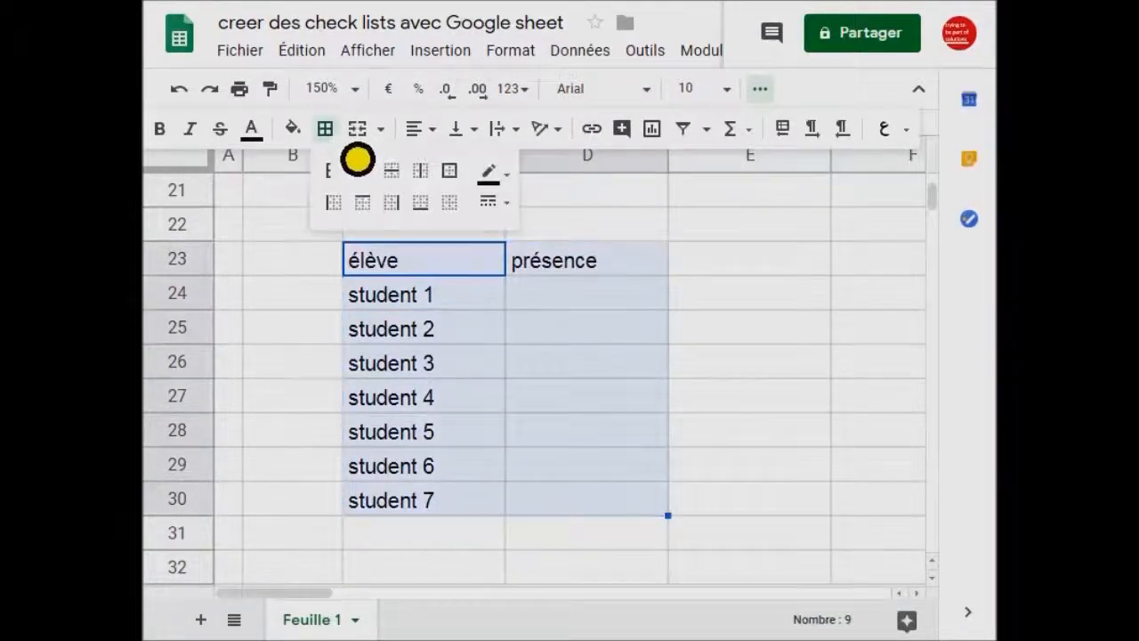
click(333, 170)
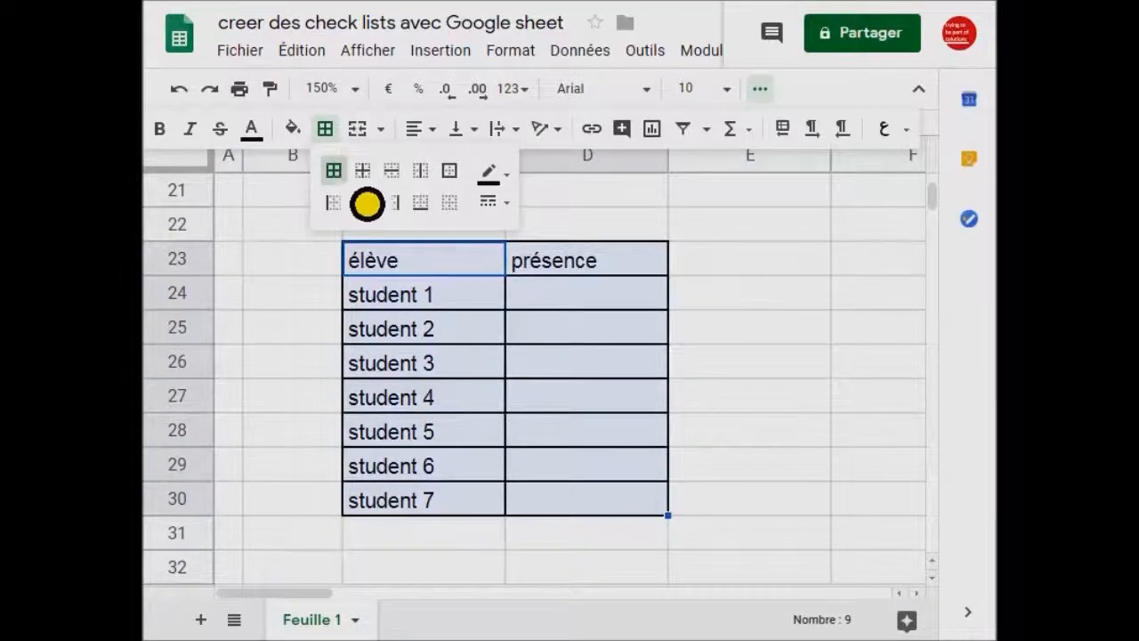
Insert checkboxes in the présence cells D24:D30 for student 1 through student 7.
drag(568, 307, 580, 515)
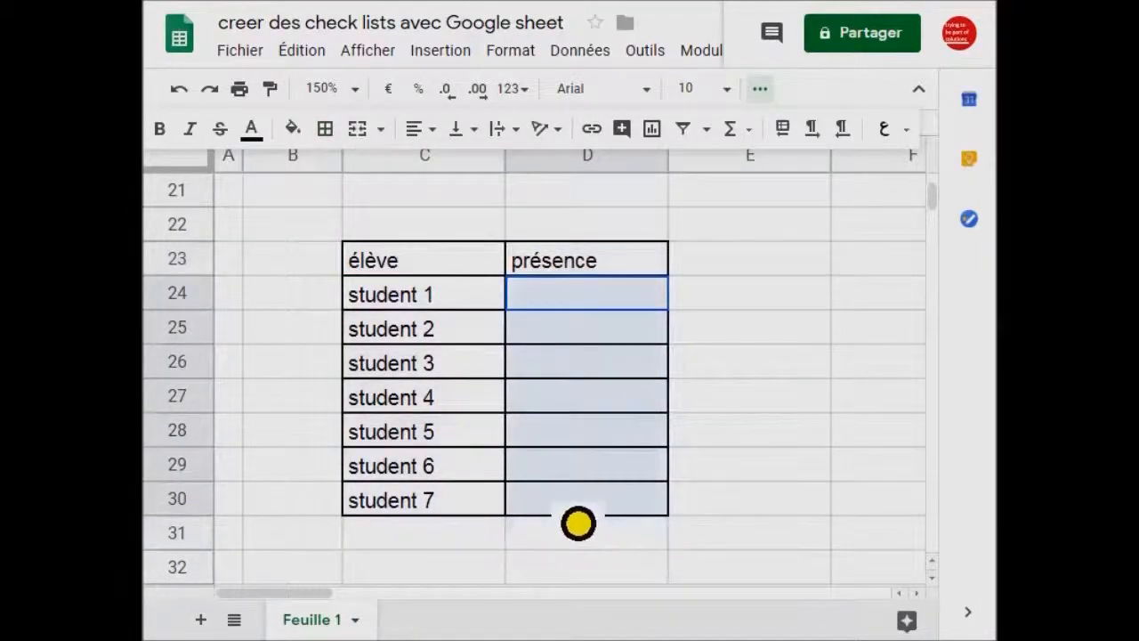
click(576, 311)
drag(576, 311, 577, 515)
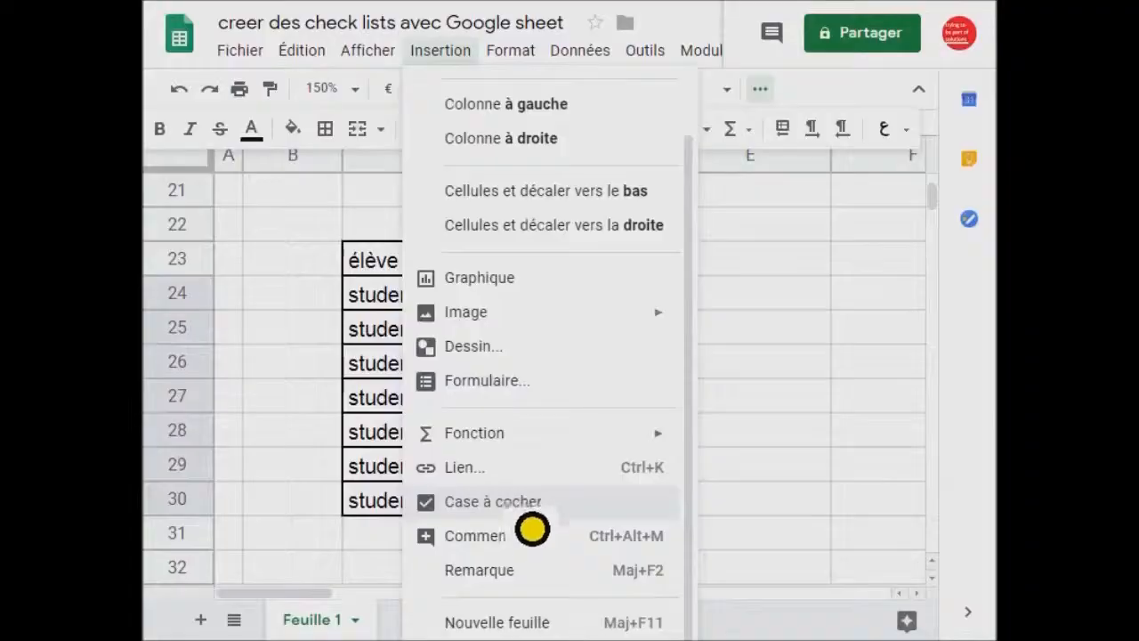
click(525, 504)
click(756, 295)
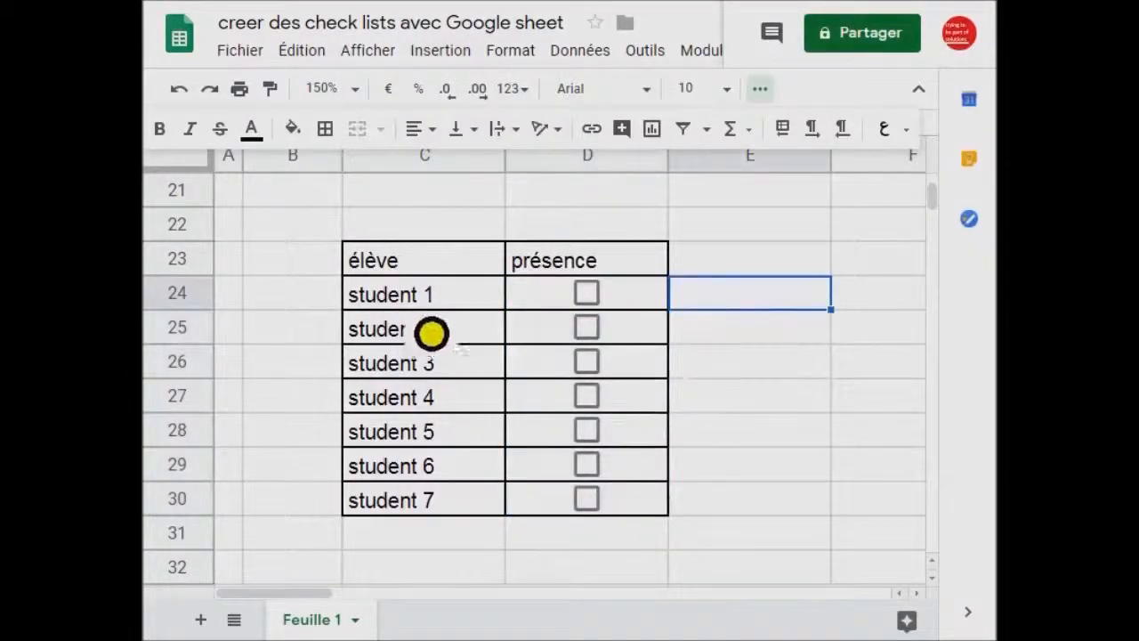
Tick the présence checkboxes for student 1, student 2, student 4 and student 6.
click(587, 293)
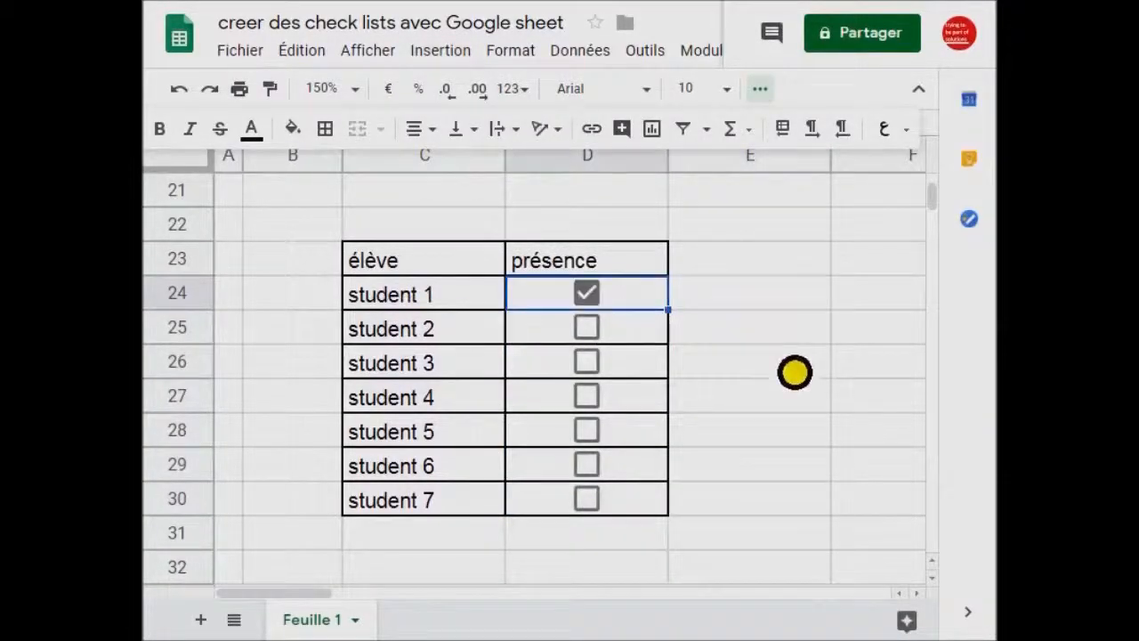
click(587, 327)
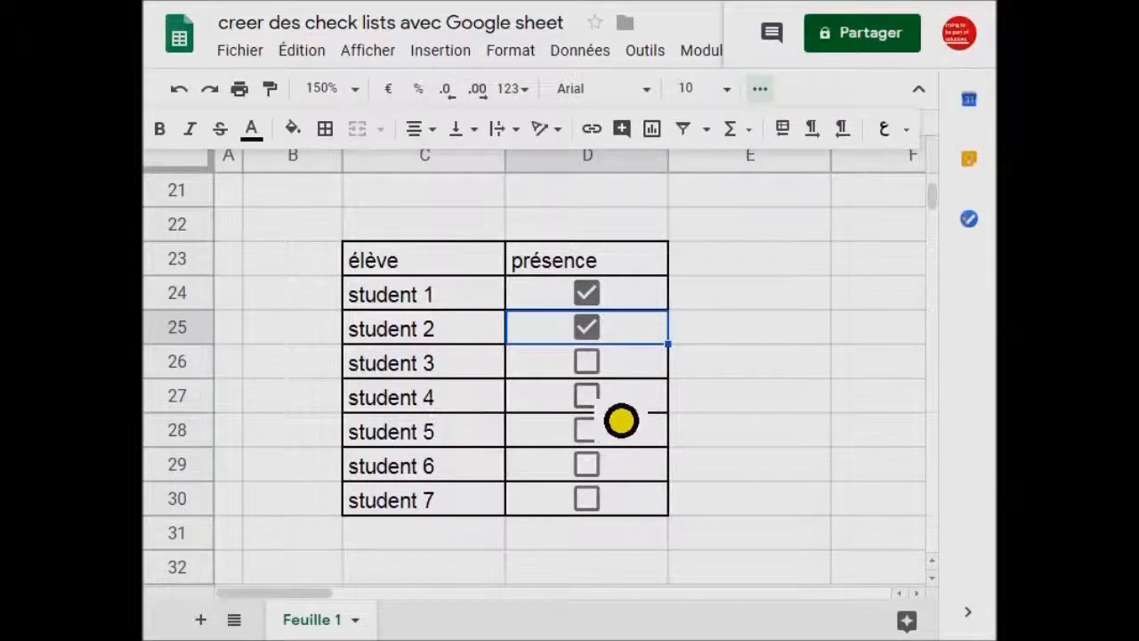
click(587, 397)
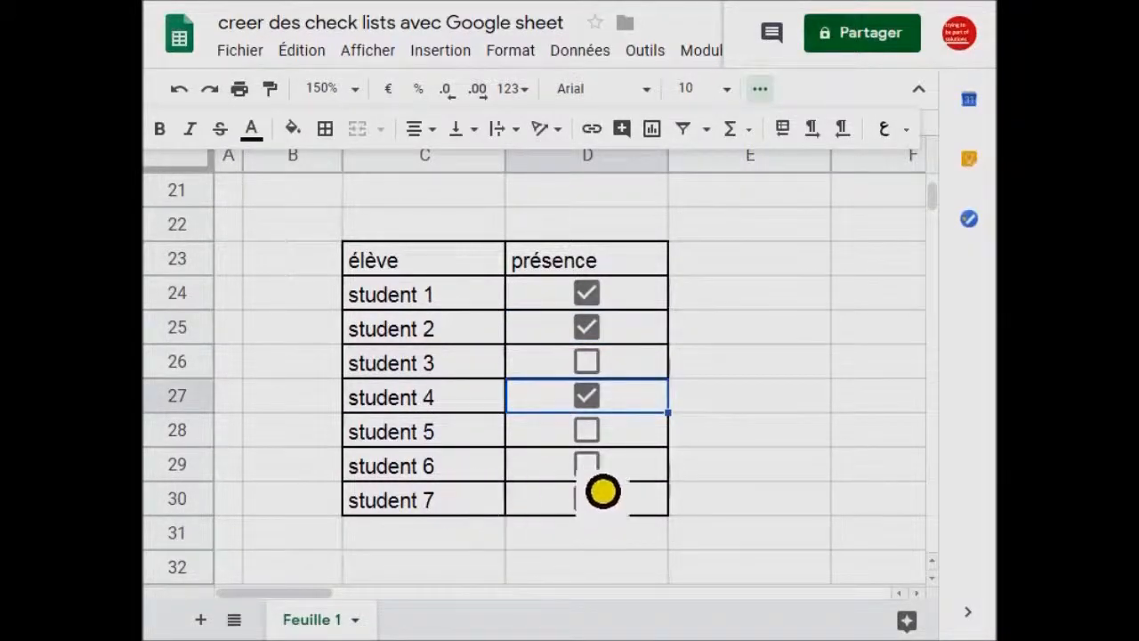
click(587, 464)
click(752, 272)
click(735, 328)
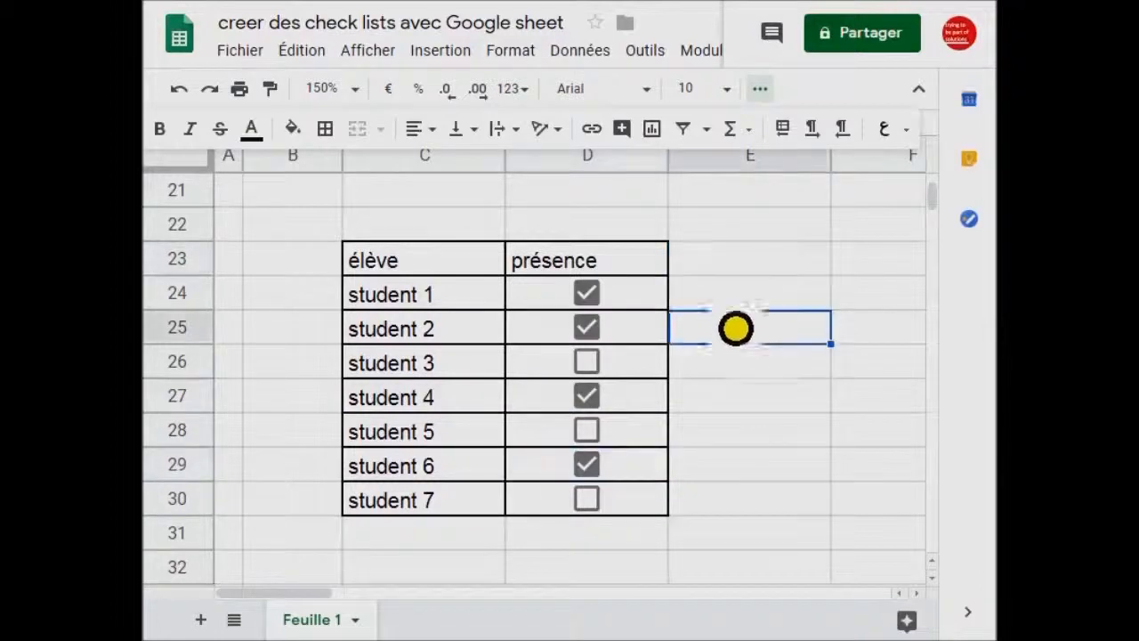
Set the text and checkbox colour of the attendance table C23:D30 to blue.
drag(404, 271, 648, 521)
click(253, 129)
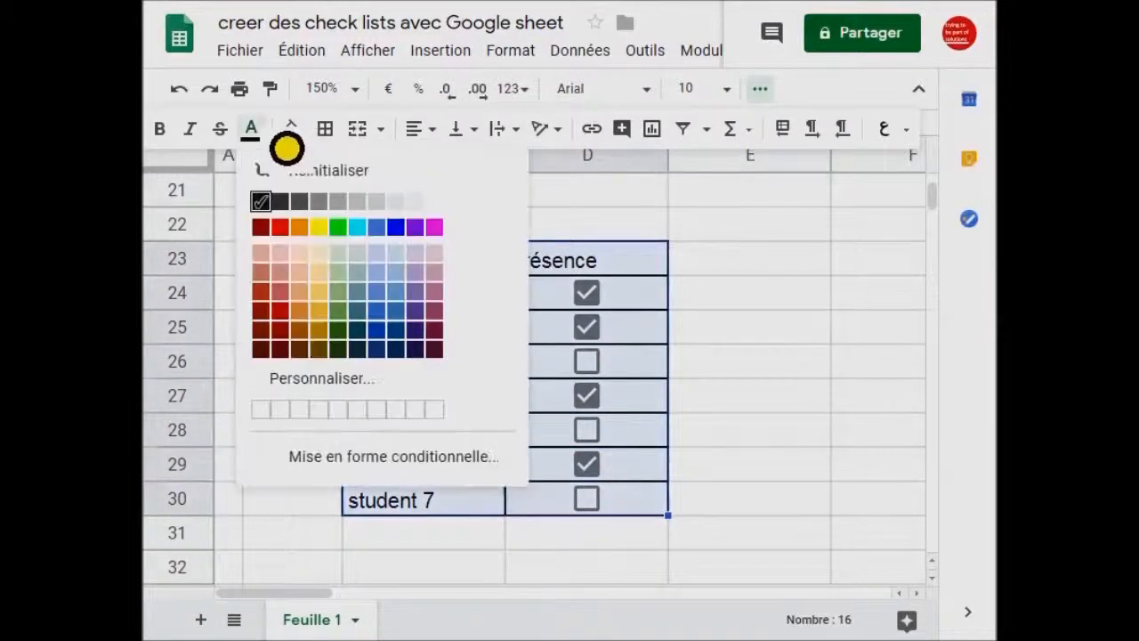
click(397, 228)
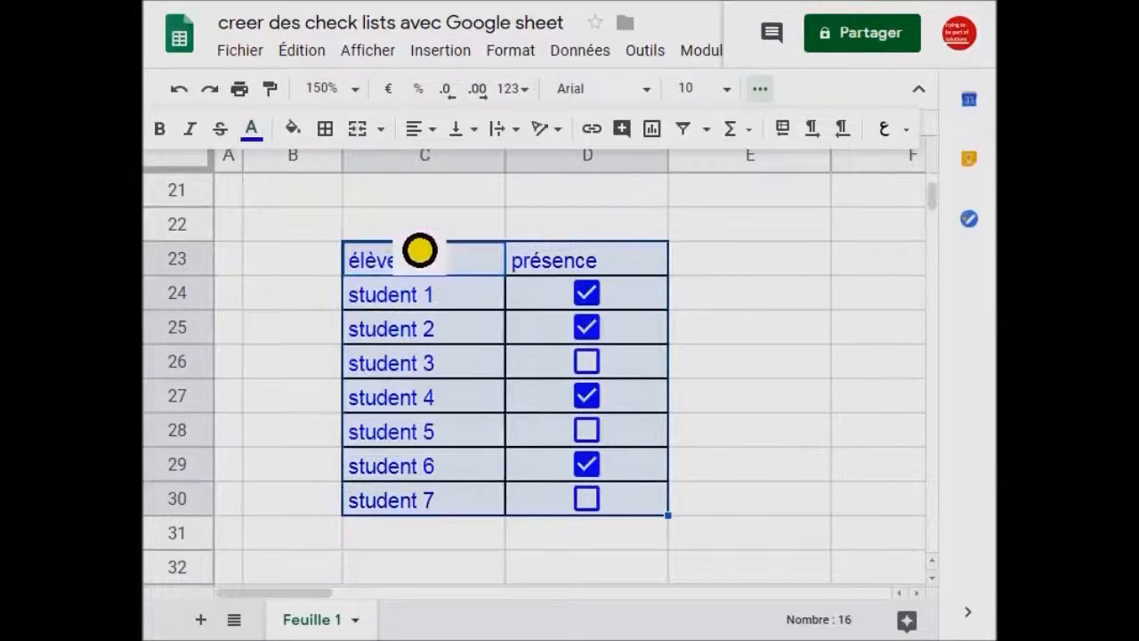
click(775, 338)
click(780, 412)
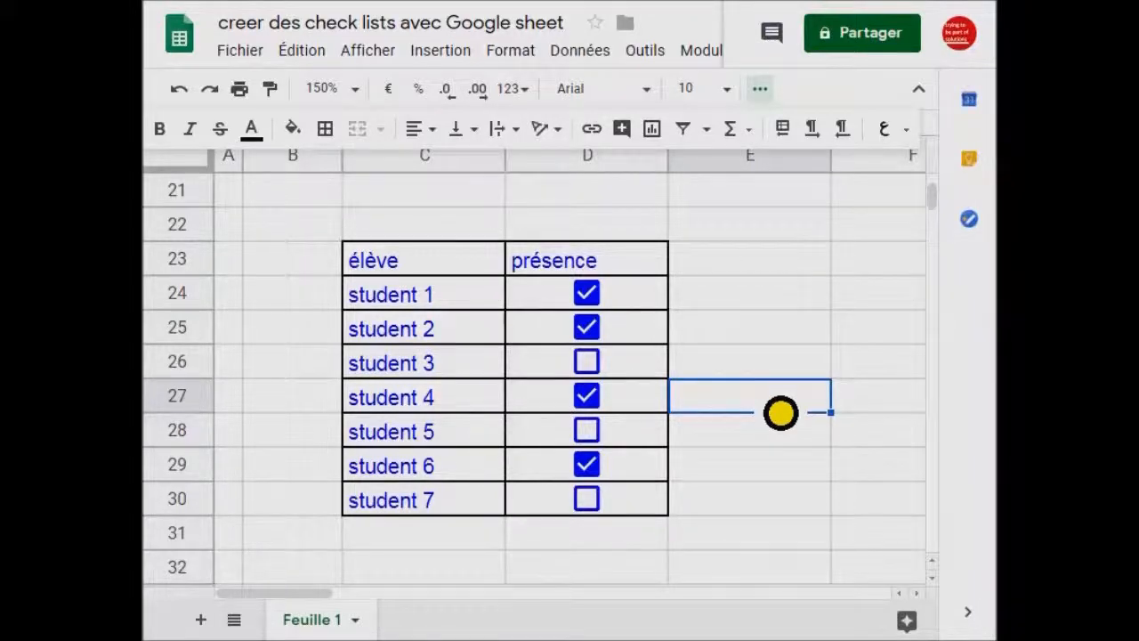
drag(405, 263, 432, 519)
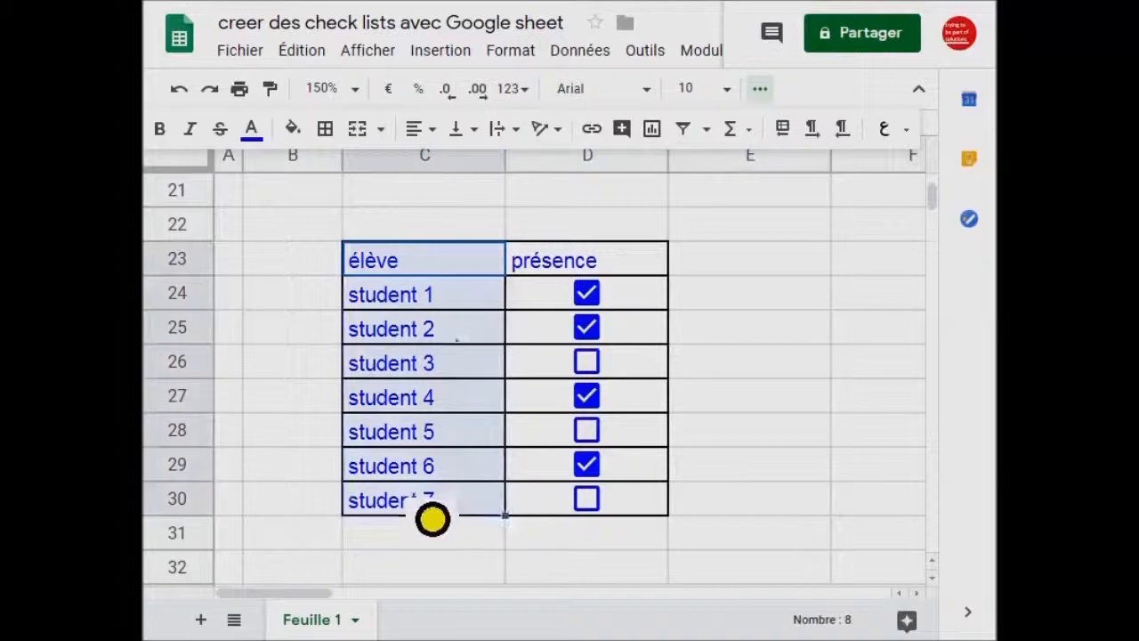
drag(424, 271, 634, 507)
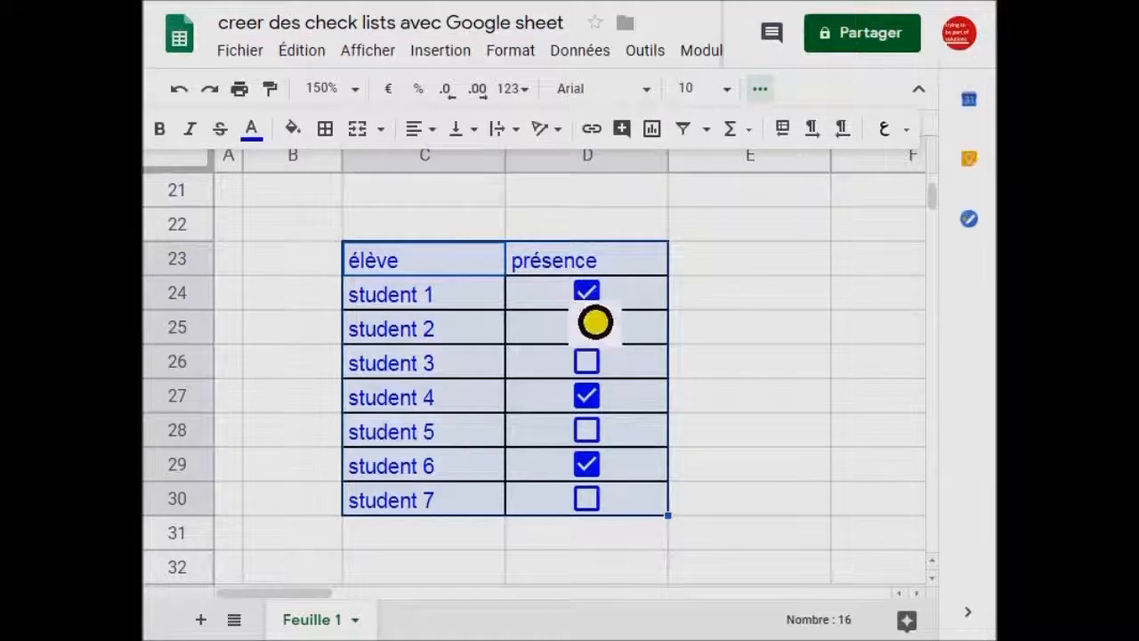
Toggle the présence checkboxes for student 1, student 4, student 5 and student 7, returning each to its previous state.
click(589, 295)
click(589, 295)
click(587, 396)
click(587, 396)
click(586, 431)
click(587, 431)
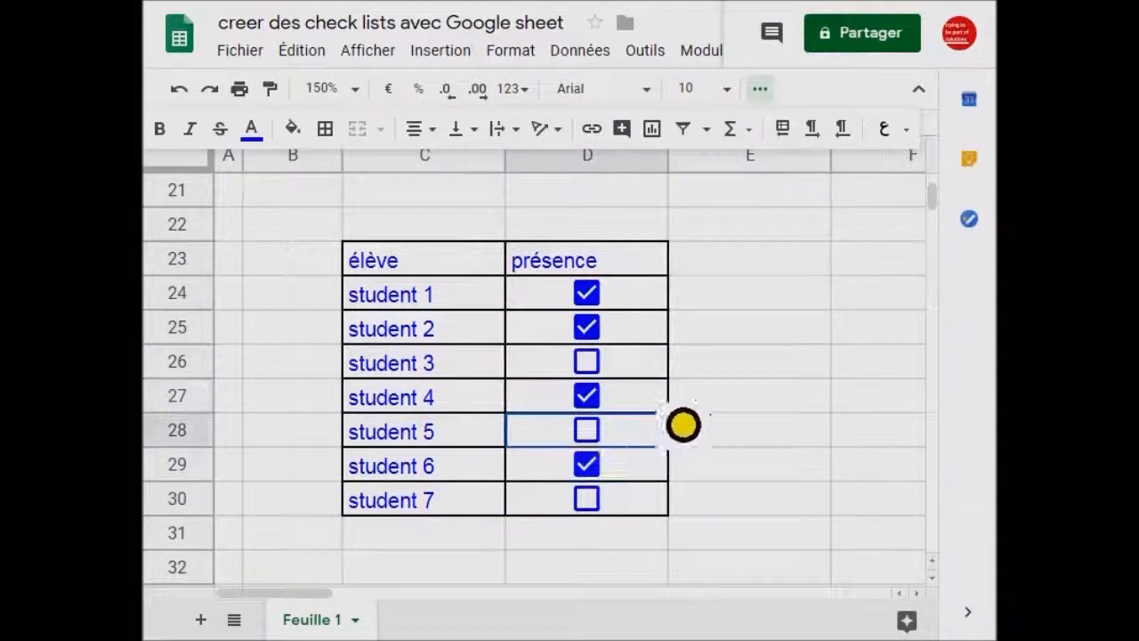
click(586, 500)
click(587, 499)
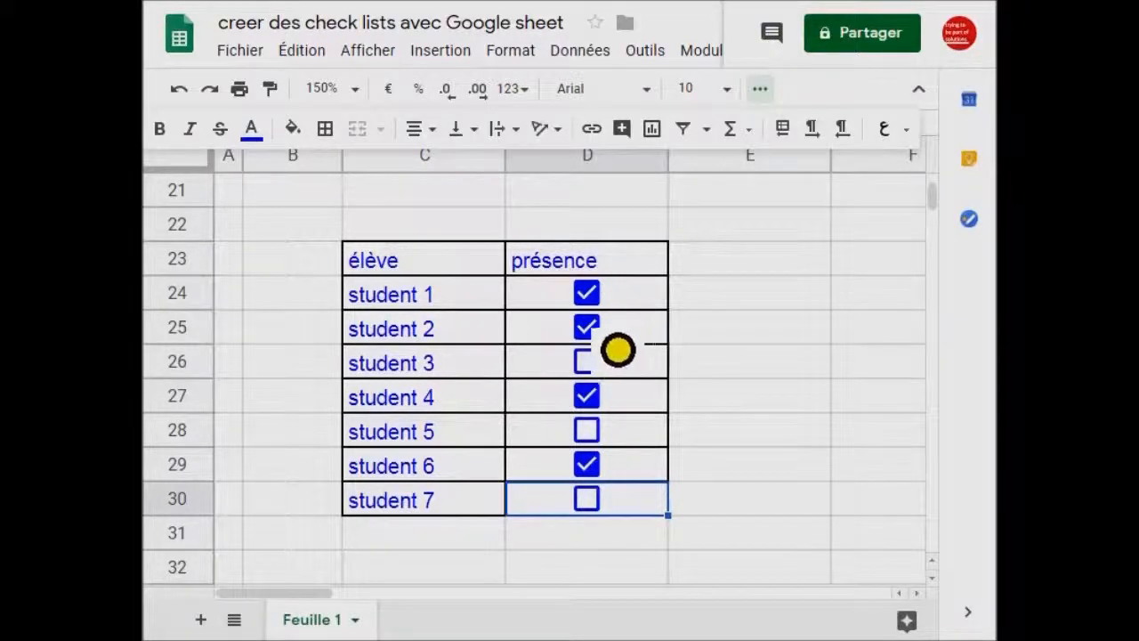
Untick the présence checkbox for student 2.
click(589, 328)
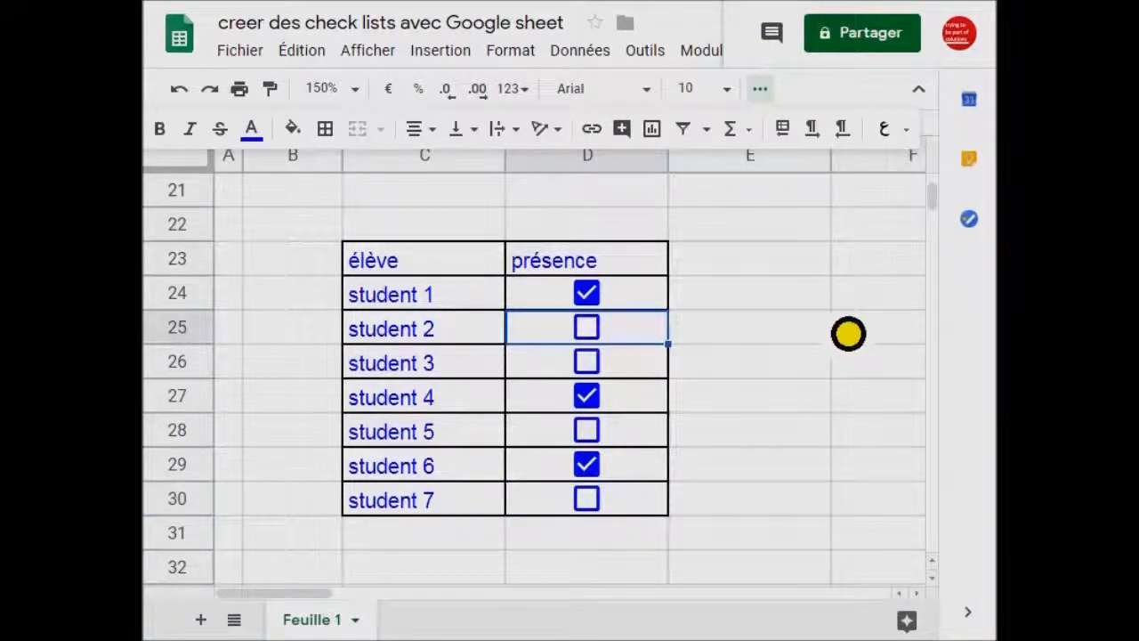
click(793, 308)
drag(643, 303, 632, 513)
click(769, 444)
click(729, 308)
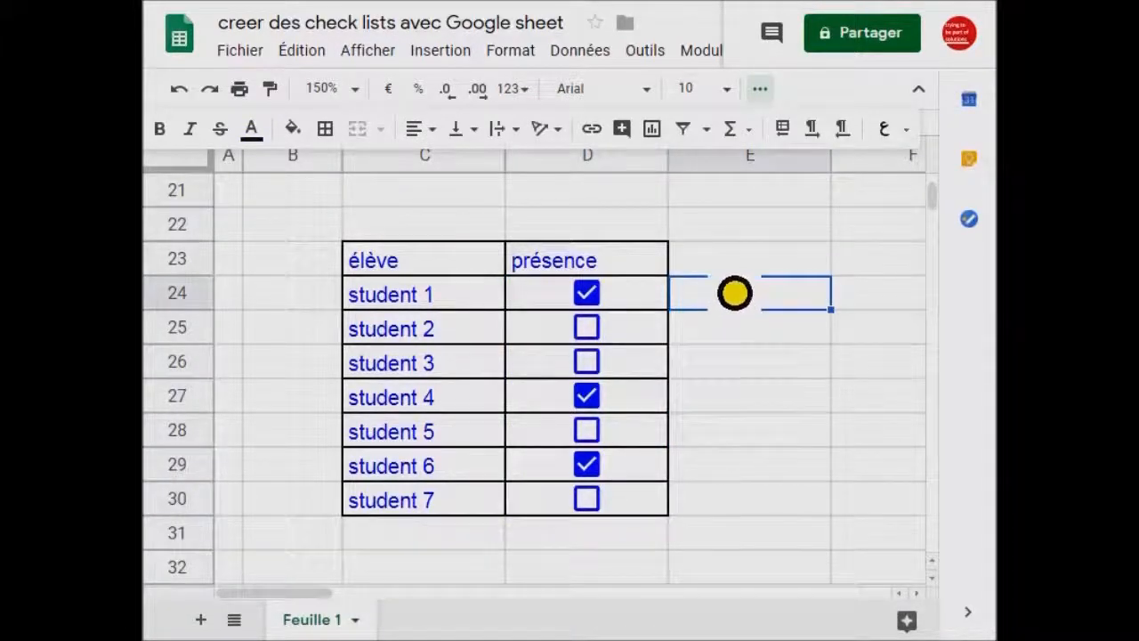
Begin inserting checkboxes in the column E cells beside the présence column.
drag(735, 321, 735, 475)
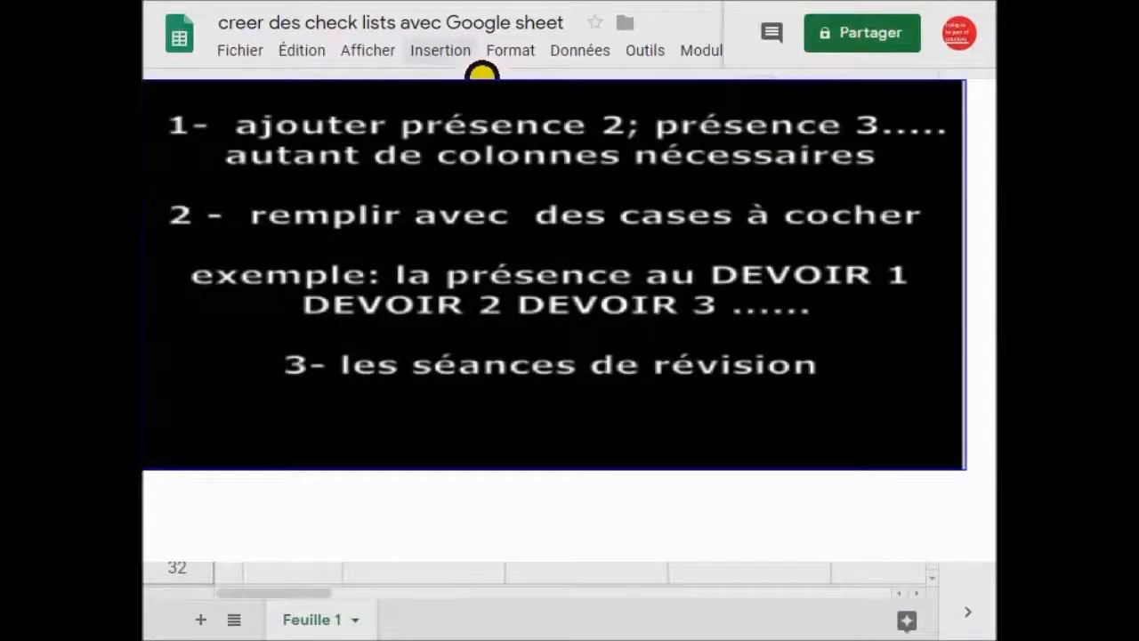
click(481, 73)
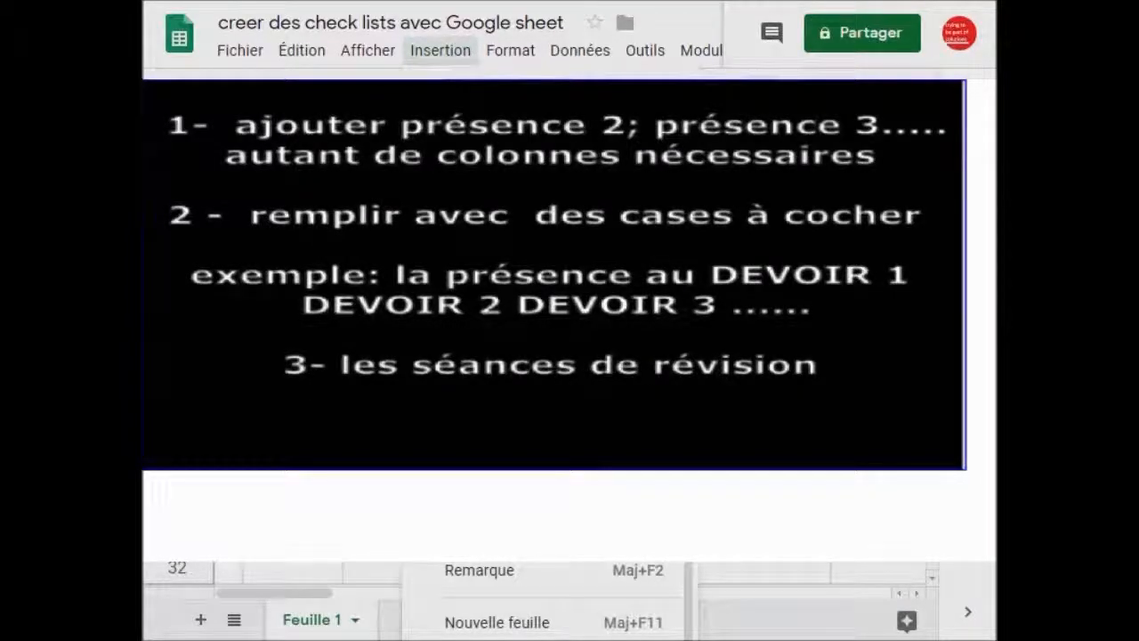